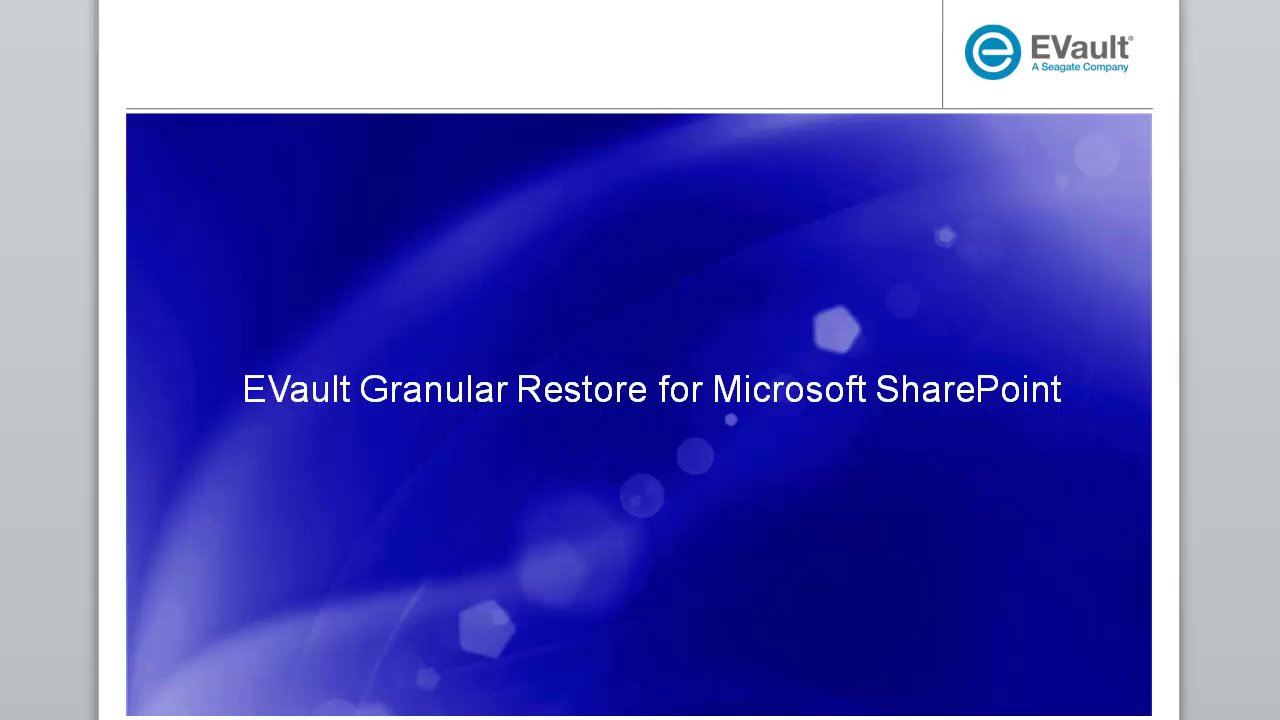
pyautogui.click(1007, 617)
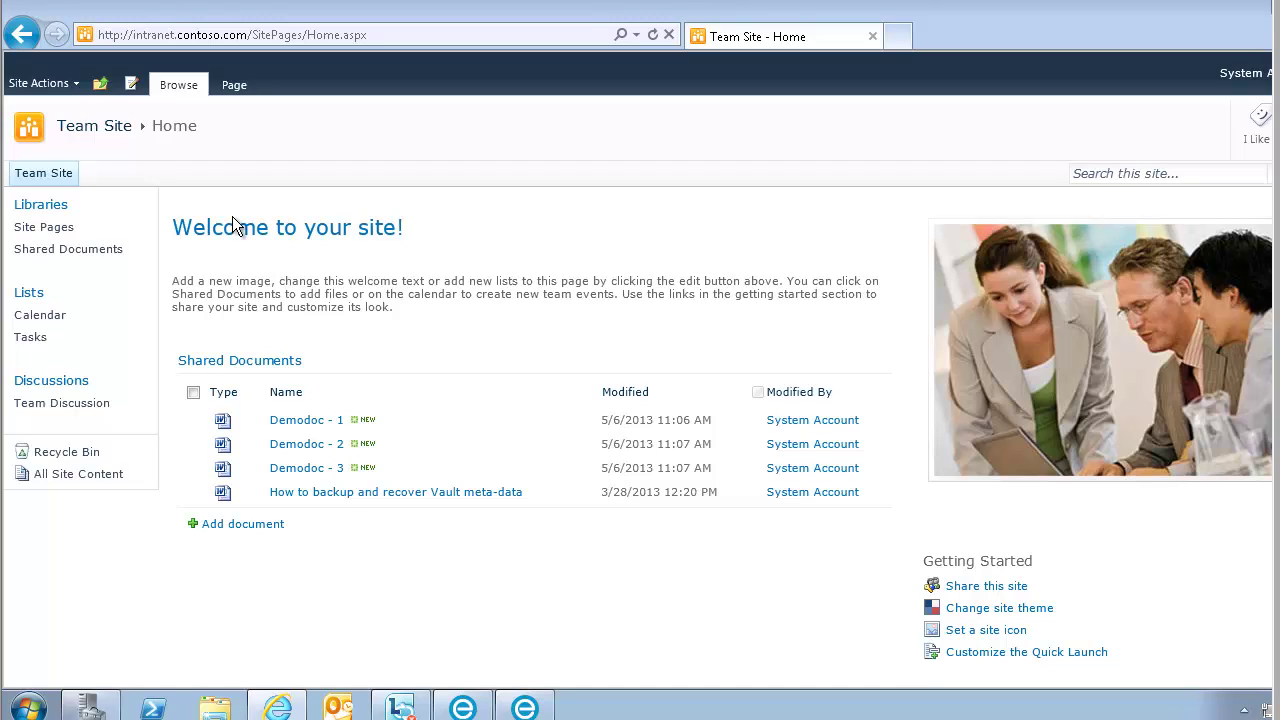
# Switch to EVault CentralControl, view the Granular Restore for Microsoft SharePoint window, and return to the CentralControl workspace.
pyautogui.click(475, 708)
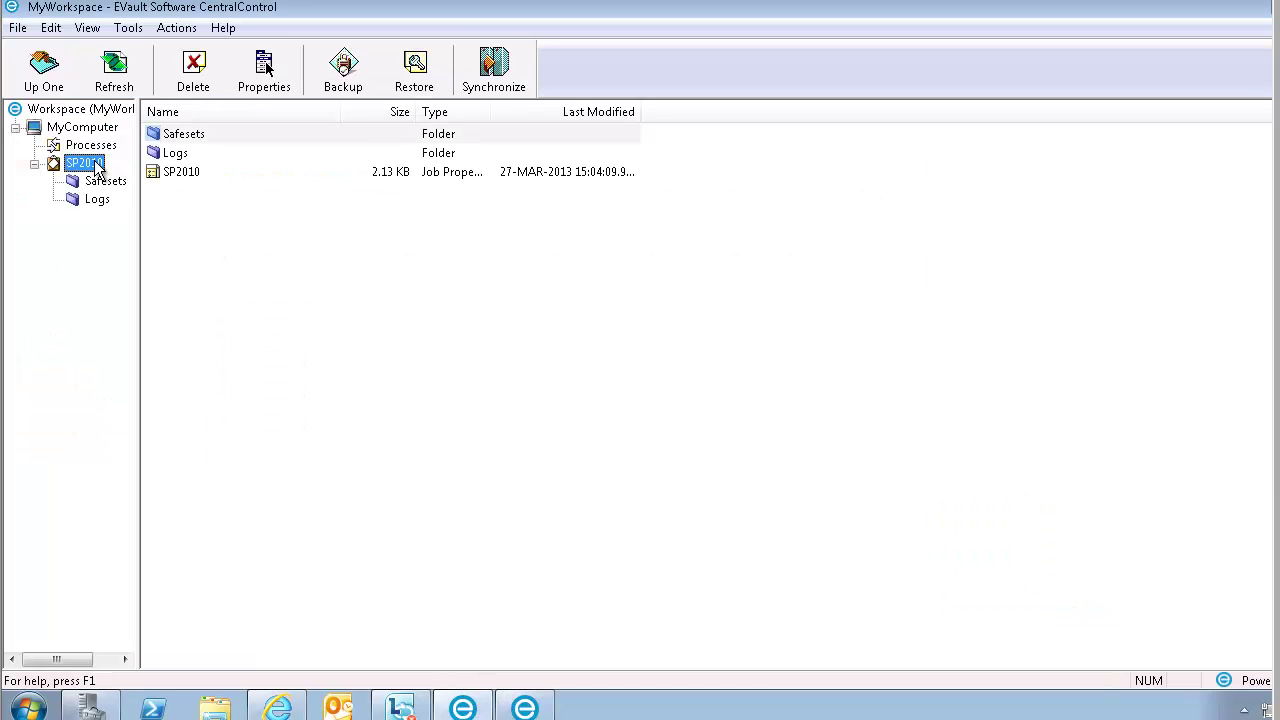
pyautogui.click(533, 710)
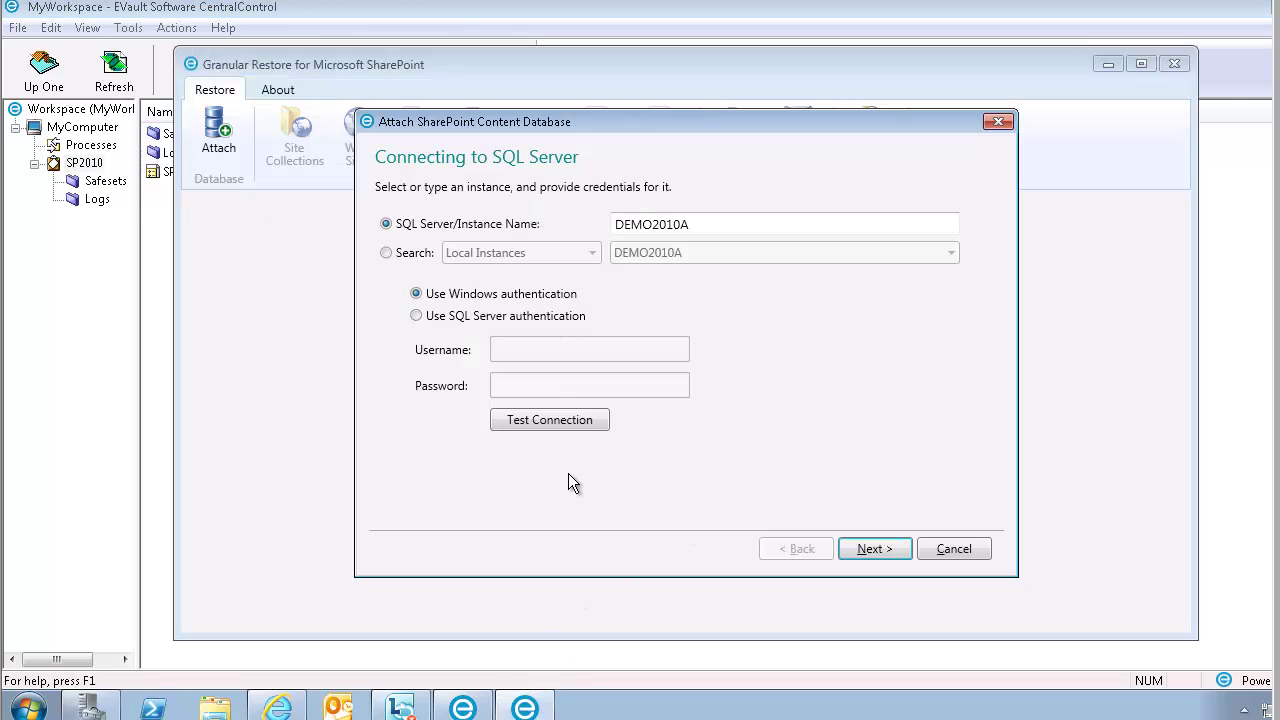
pyautogui.click(68, 467)
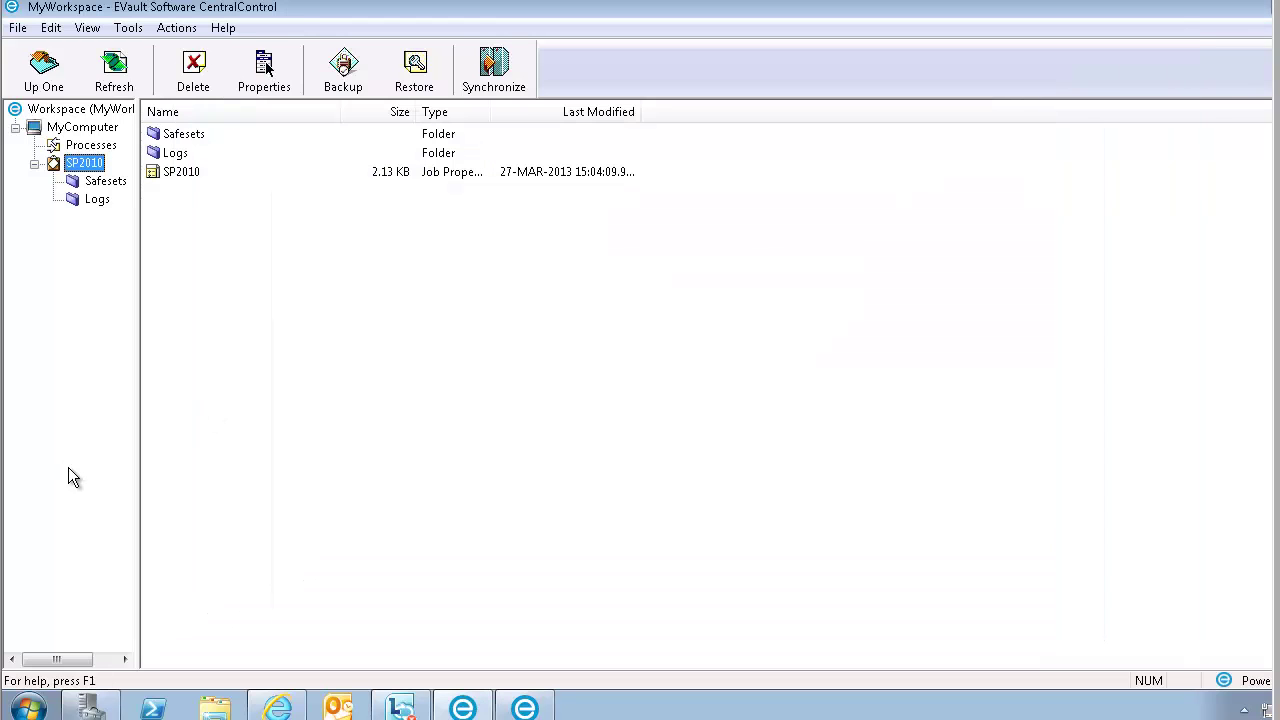
# Restore the SP2010 job as a granular restore of SharePoint 2010 data, sharing safeset 00000008 with the default share options.
pyautogui.rightClick(88, 167)
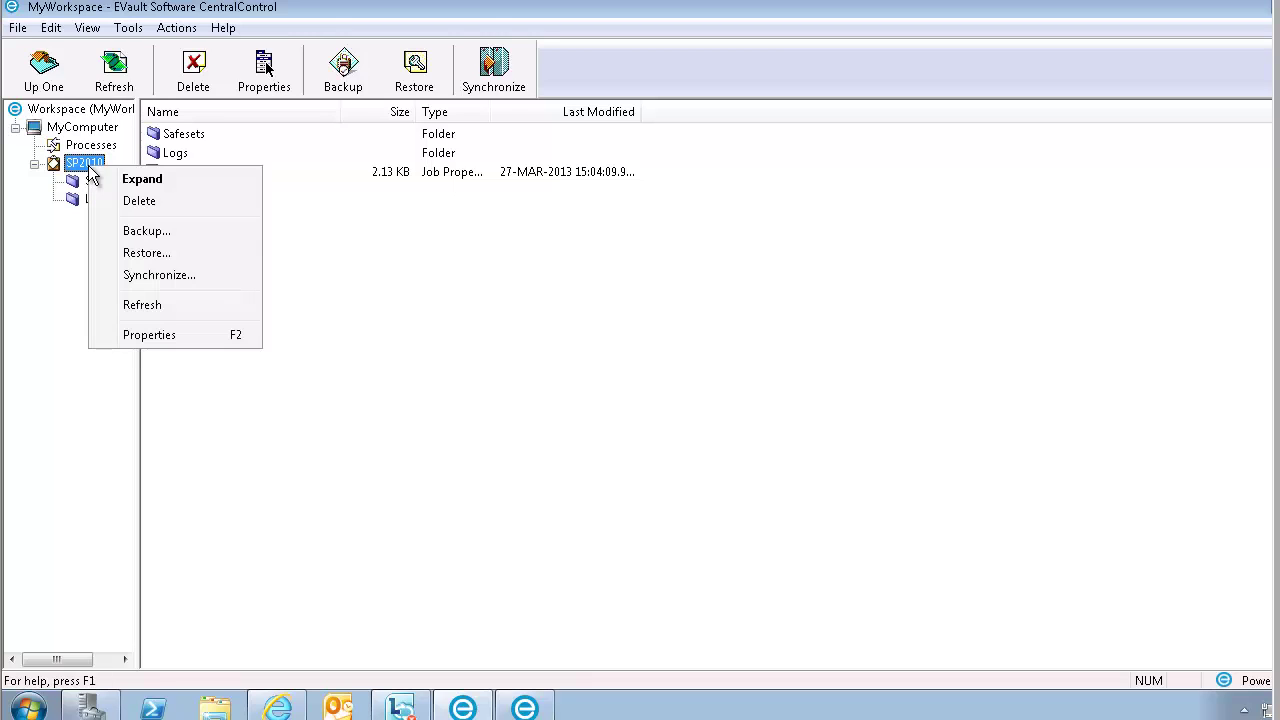
pyautogui.click(198, 256)
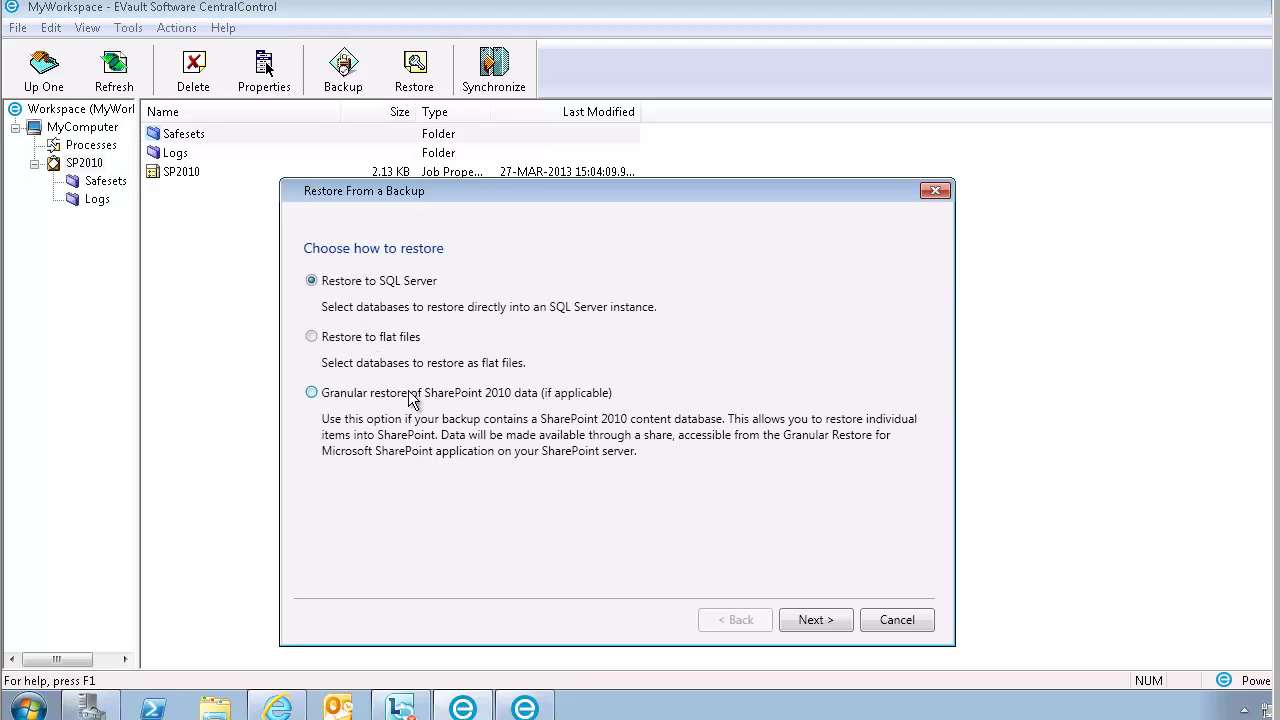
pyautogui.click(328, 394)
pyautogui.click(811, 622)
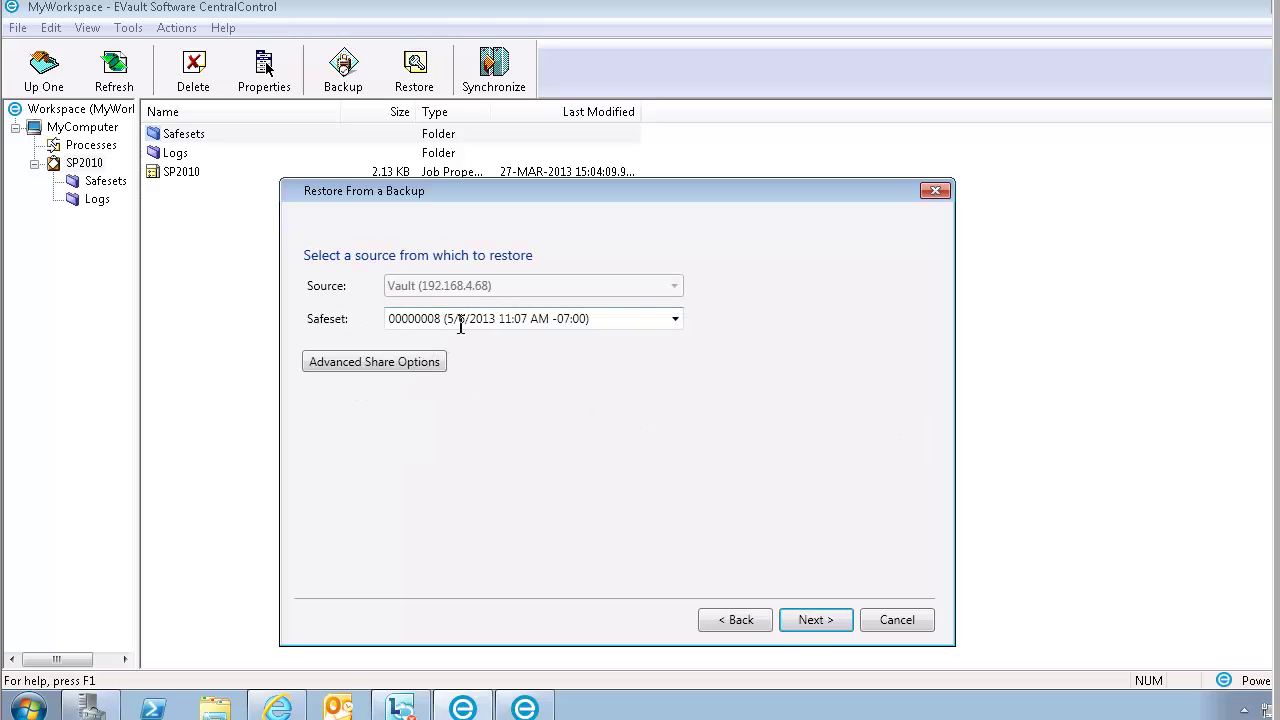
pyautogui.click(798, 622)
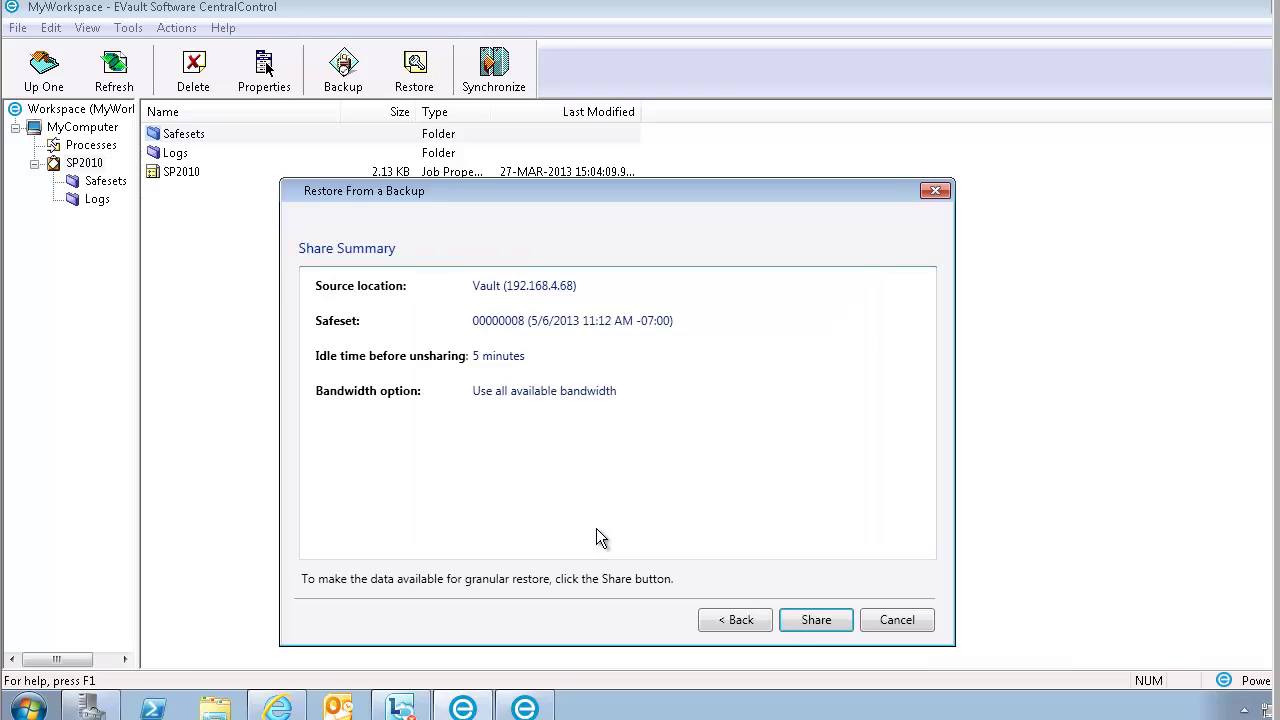
pyautogui.click(816, 619)
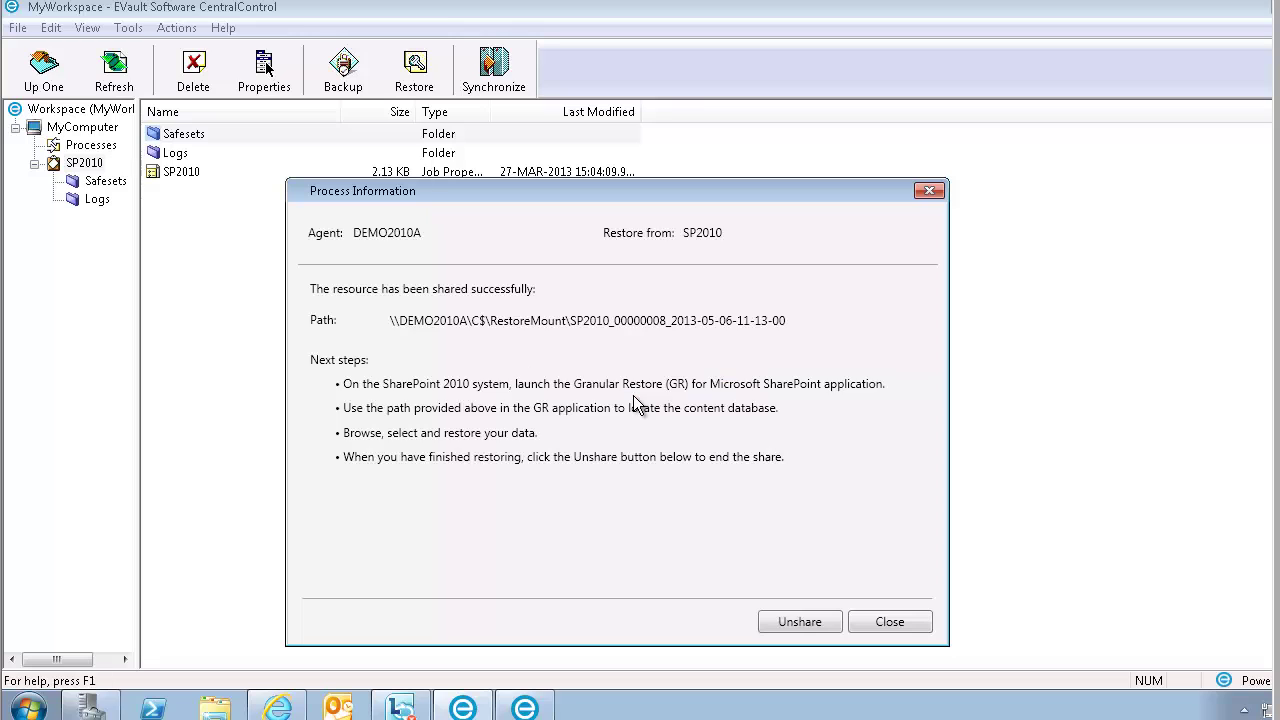
# Copy the path of the shared restore resource and dismiss the process information.
pyautogui.moveTo(392, 321); pyautogui.dragTo(794, 323)
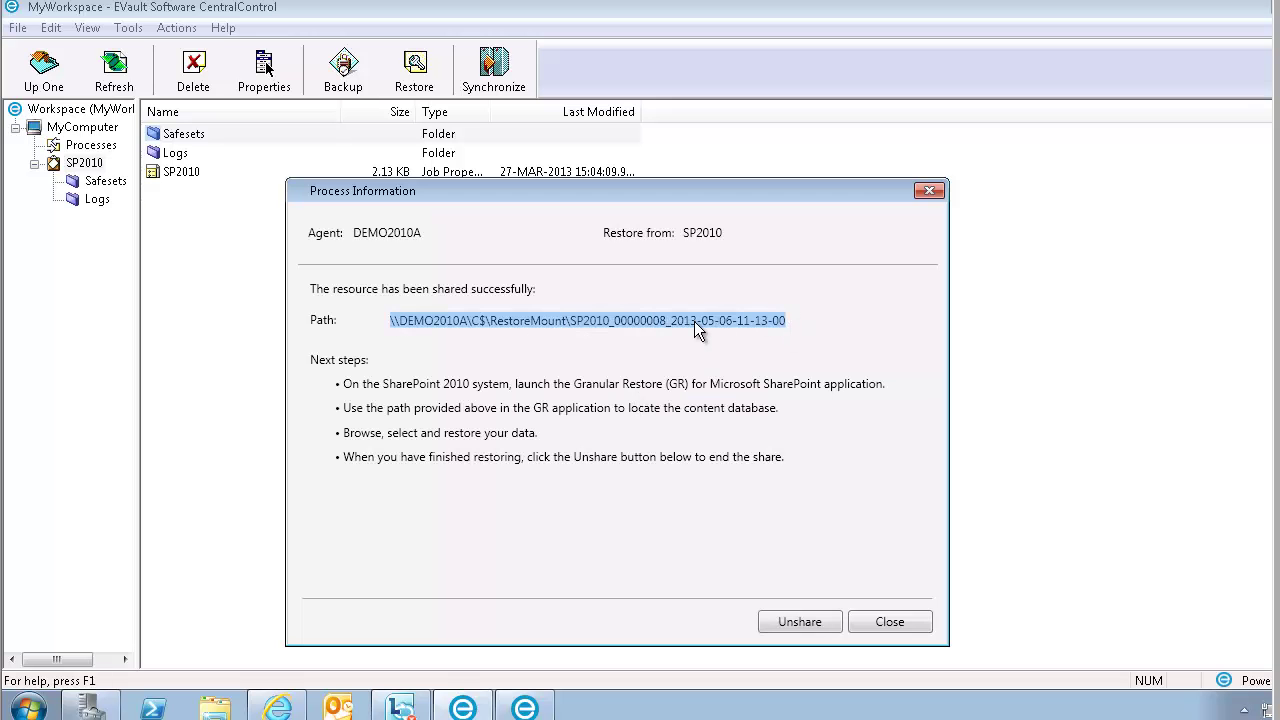
pyautogui.rightClick(694, 328)
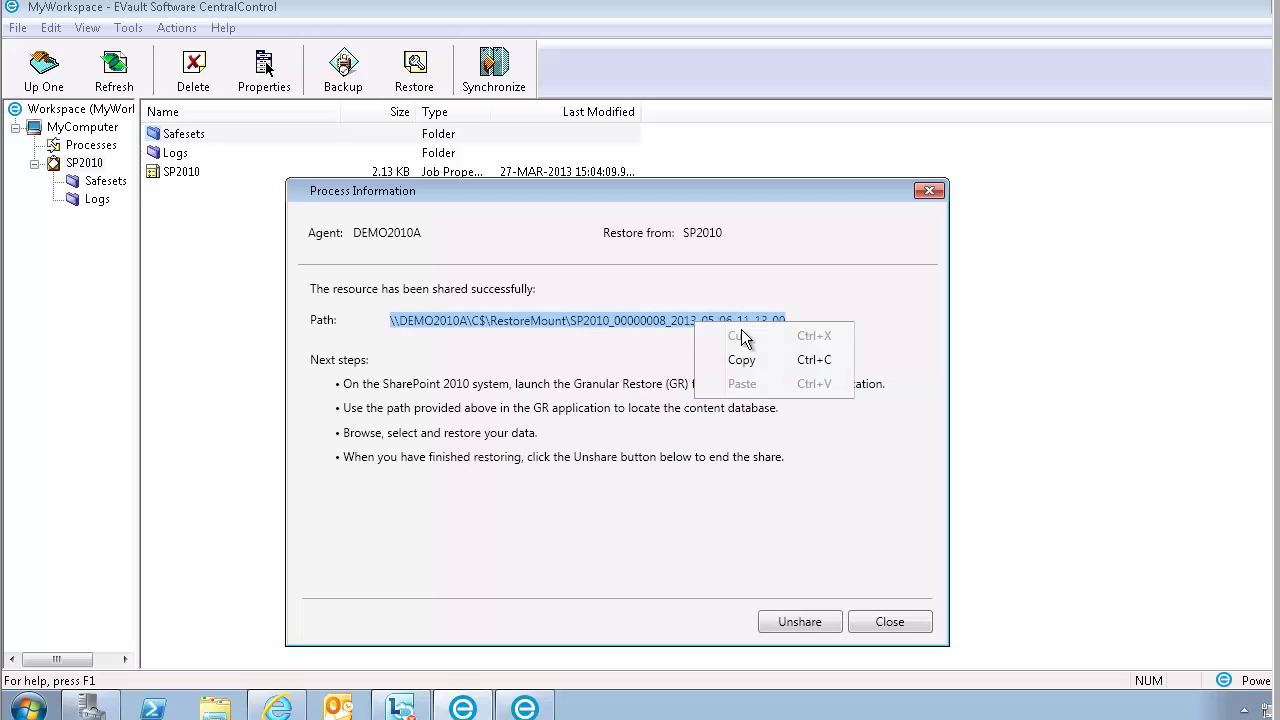
pyautogui.click(784, 363)
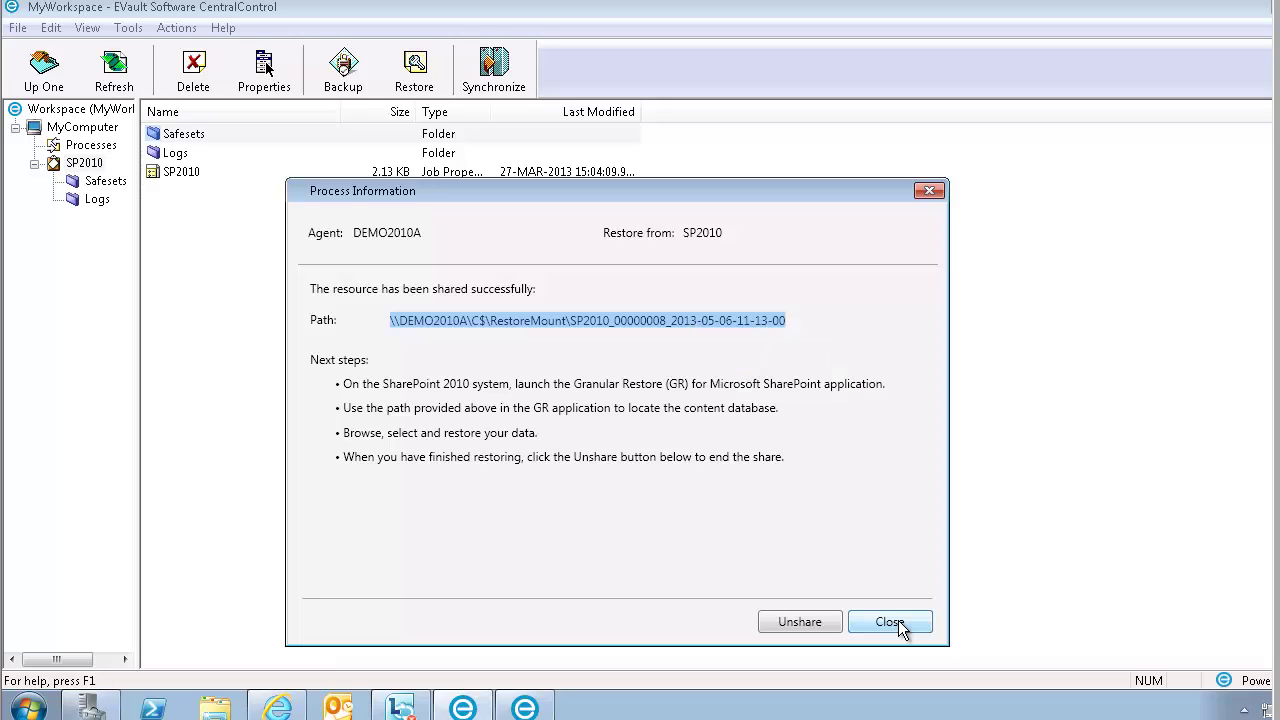
pyautogui.click(890, 622)
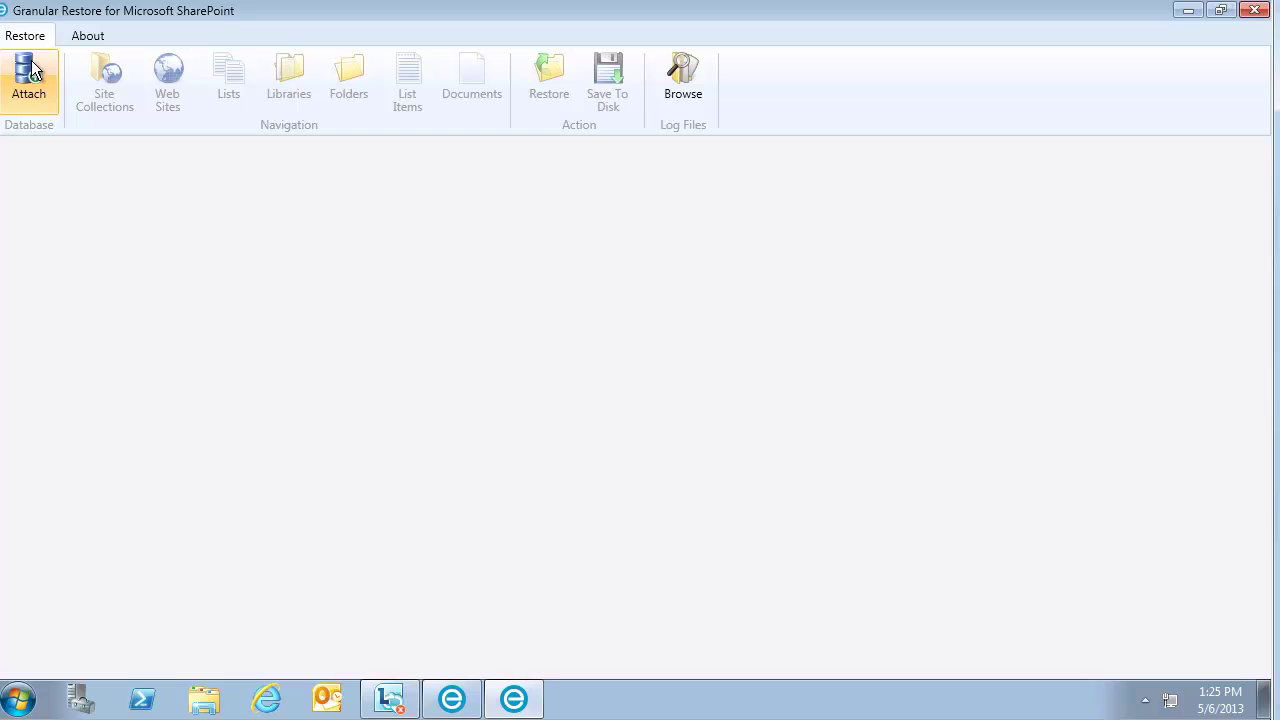
# In Granular Restore, start attaching a content database on DEMO2010A with Windows authentication and paste the copied safeset share path.
pyautogui.click(31, 63)
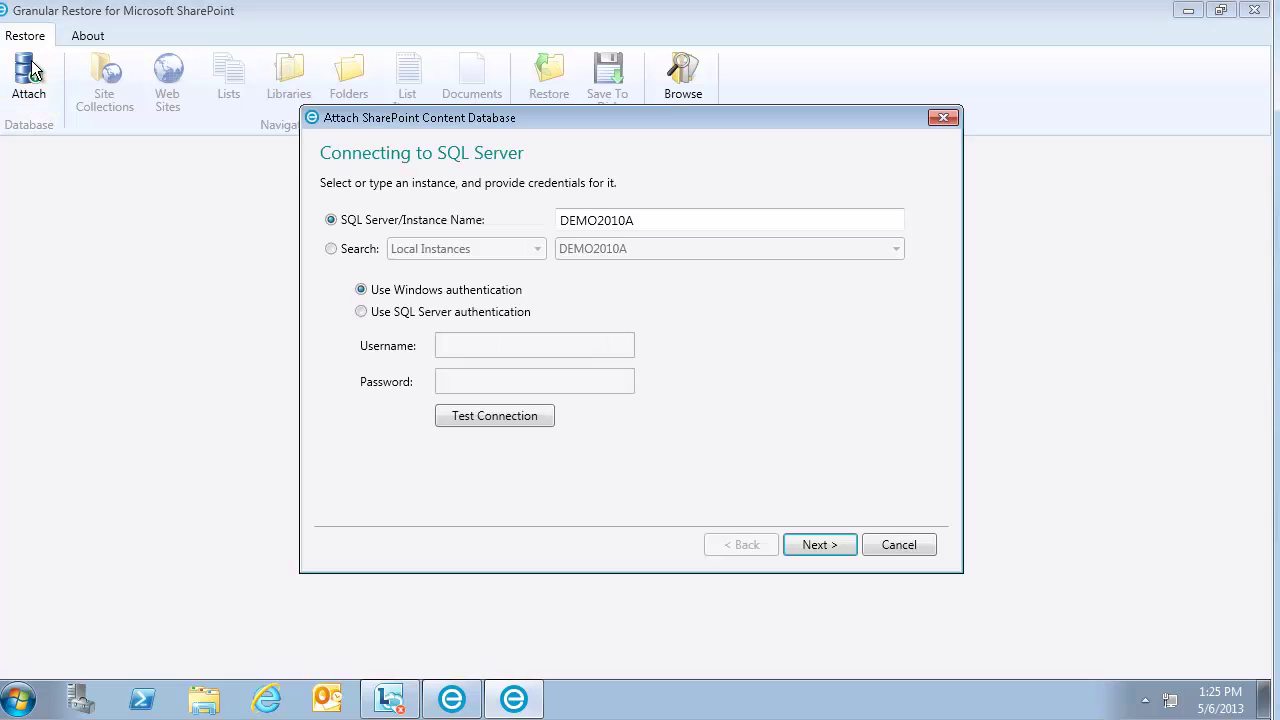
pyautogui.click(830, 540)
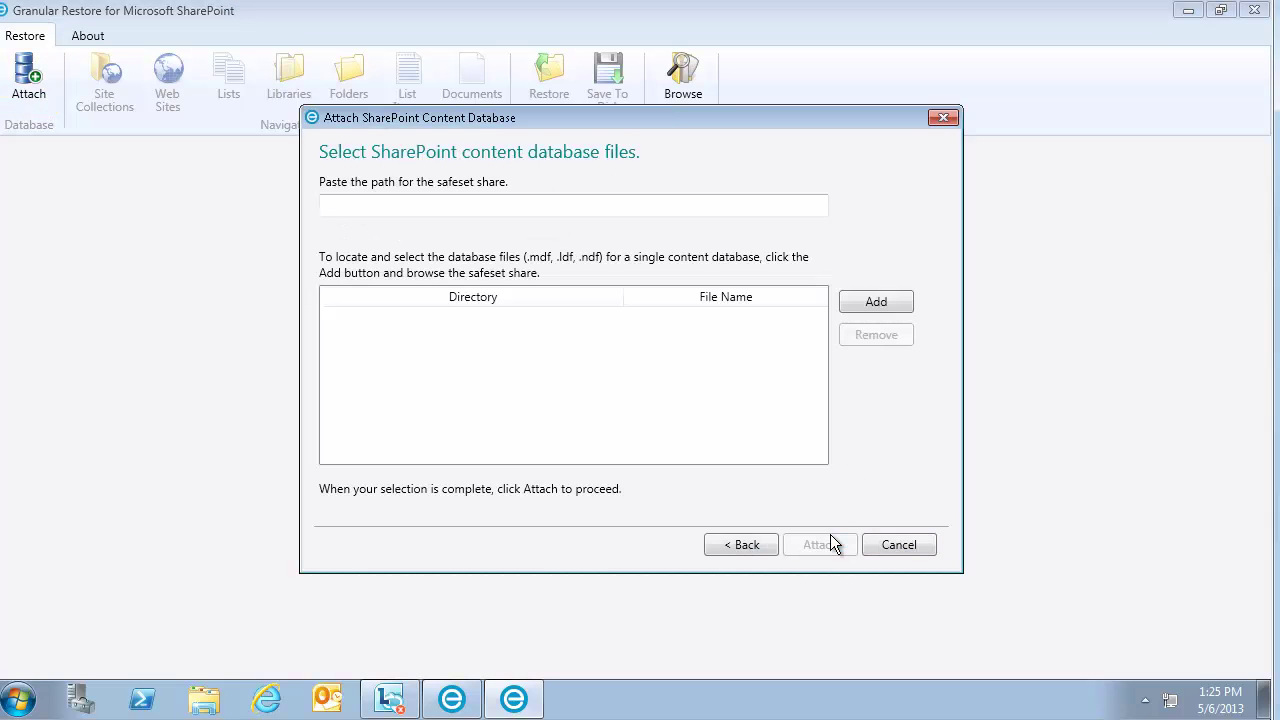
pyautogui.click(504, 206)
pyautogui.rightClick(506, 207)
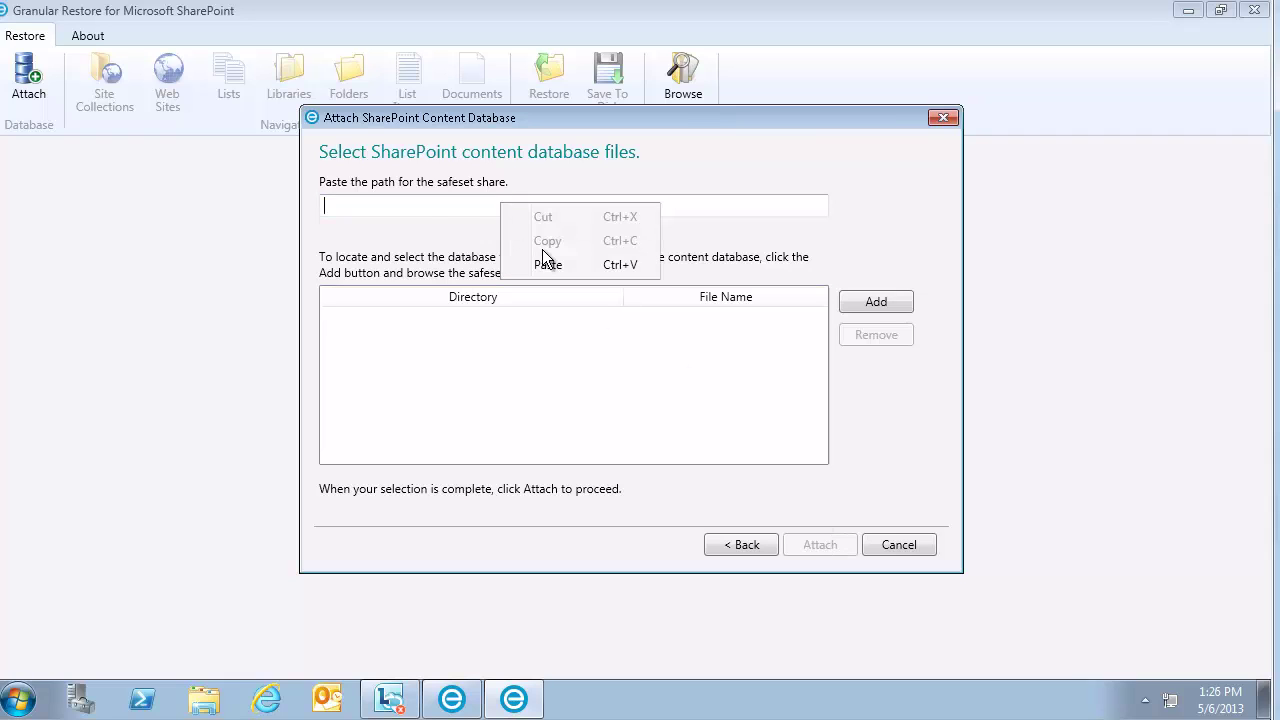
pyautogui.click(548, 266)
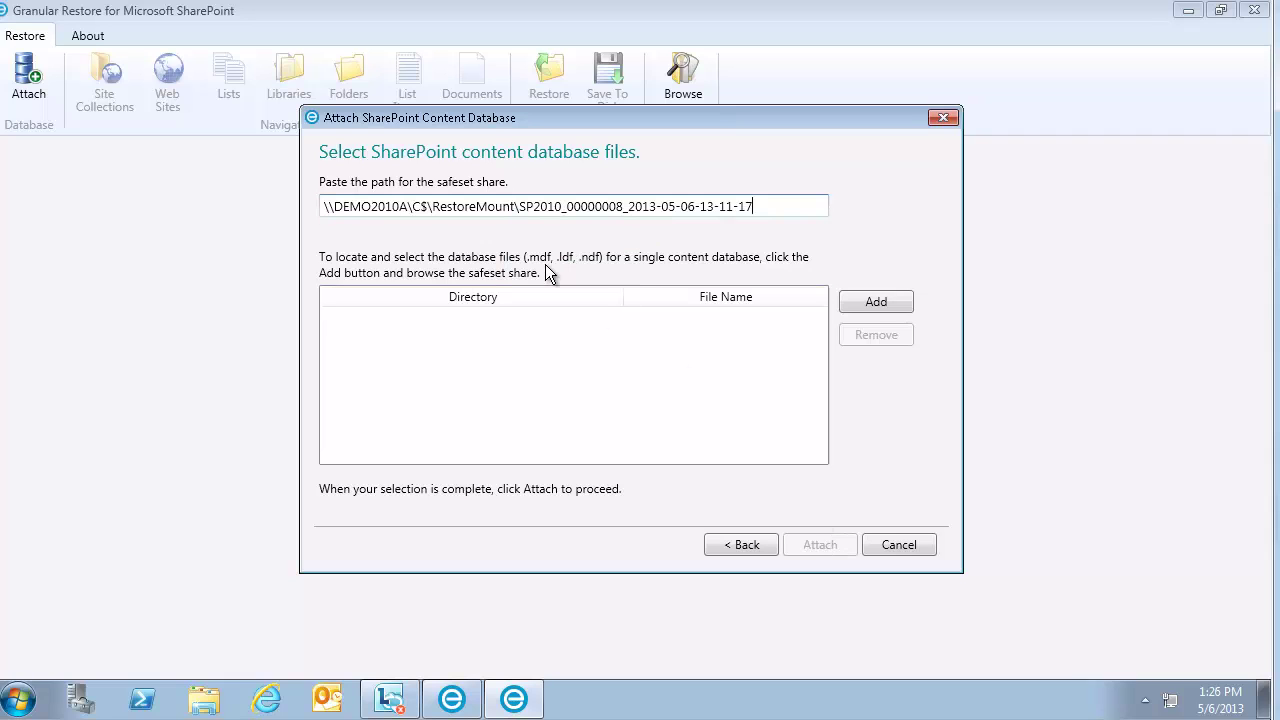
# Browse the safeset share for database files down to the DATA folder under Microsoft SQL Server\MSSQL10.MSSQLSERVER\MSSQL.
pyautogui.click(873, 305)
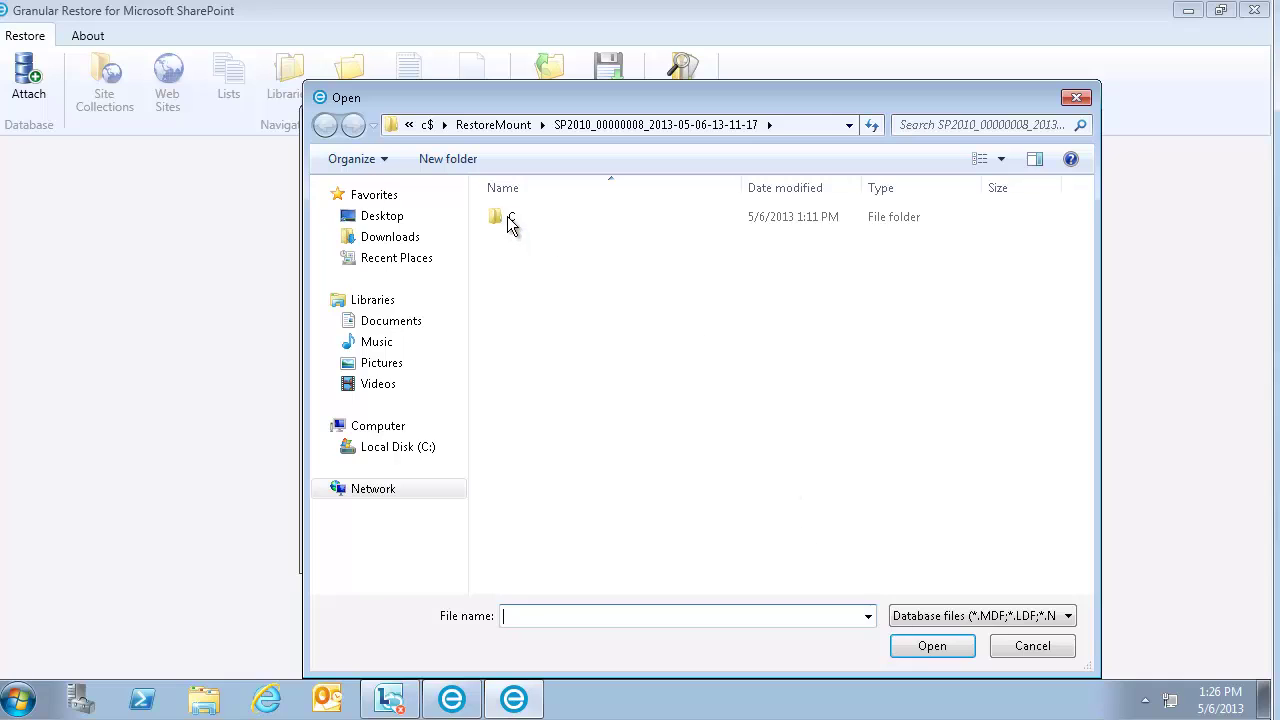
pyautogui.doubleClick(508, 218)
pyautogui.doubleClick(507, 217)
pyautogui.doubleClick(508, 218)
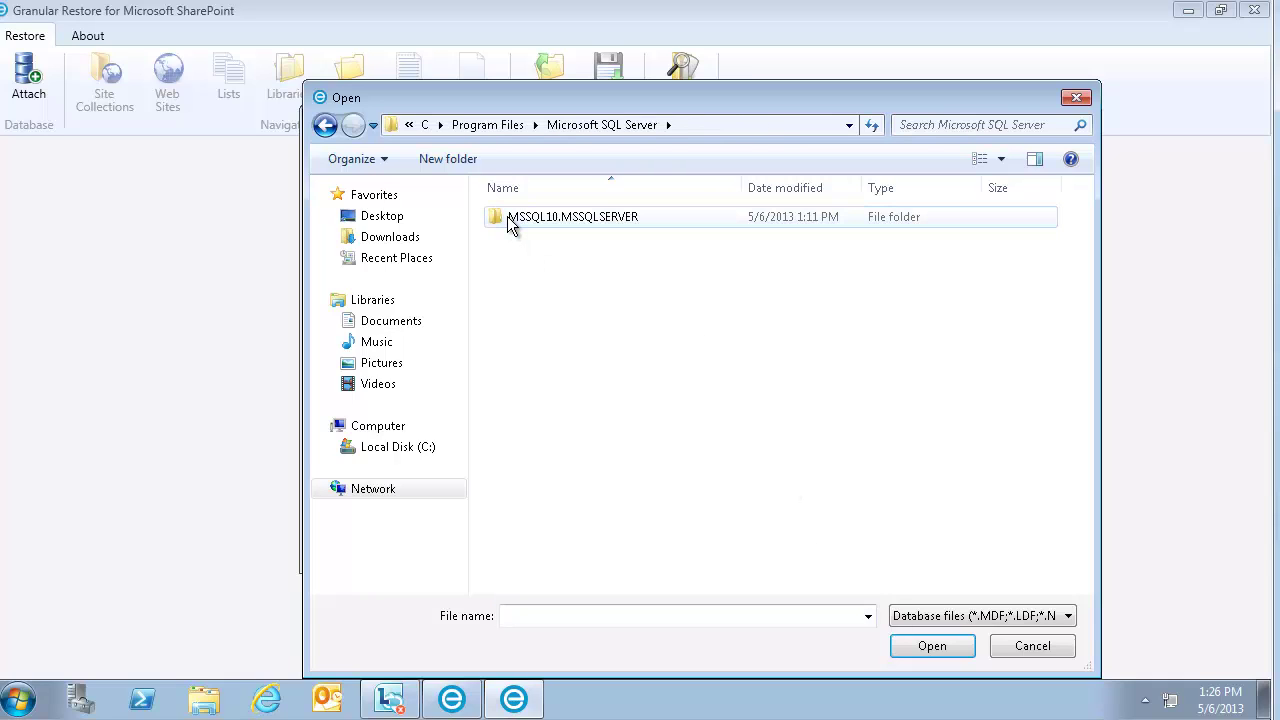
pyautogui.doubleClick(508, 218)
pyautogui.doubleClick(510, 220)
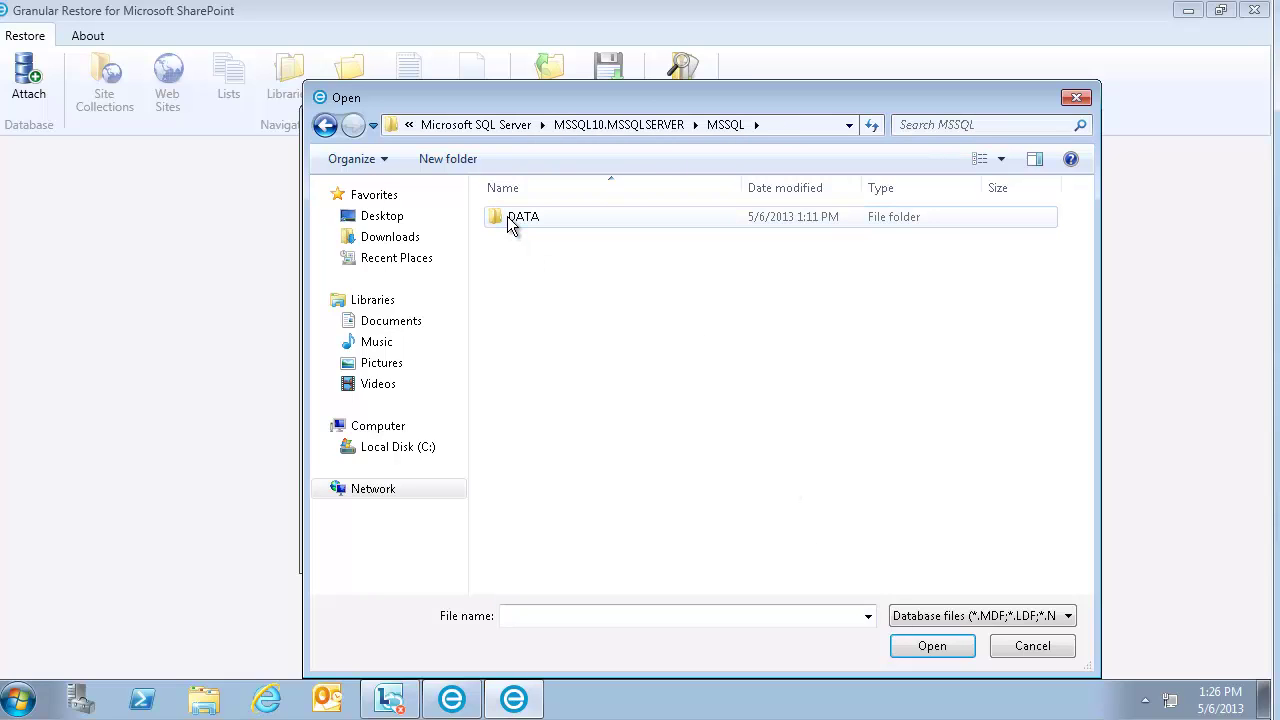
pyautogui.doubleClick(512, 224)
# Add the MDF and LDF files of WSS_Content_e58f8446cde041318a305696f040d32a, attach the content database, and close the wizard.
pyautogui.click(566, 512)
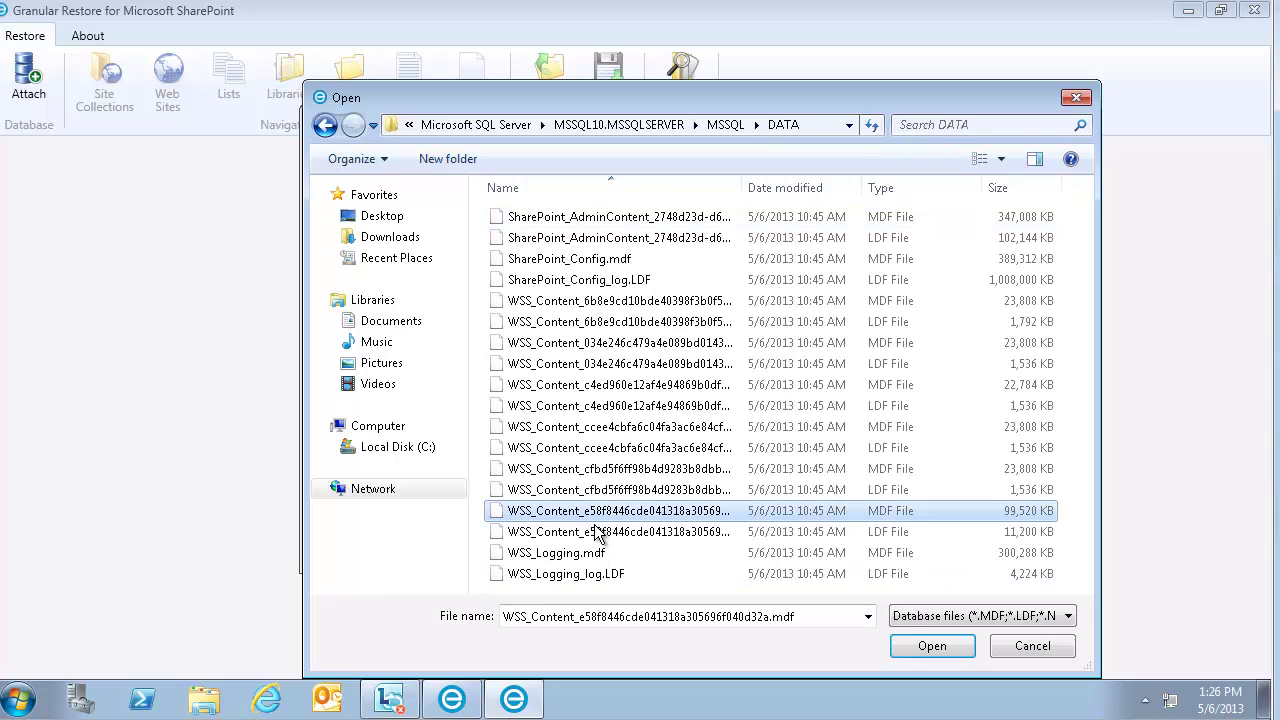
pyautogui.keyDown('ctrl'); pyautogui.click(600, 532); pyautogui.keyUp('ctrl')
pyautogui.click(932, 645)
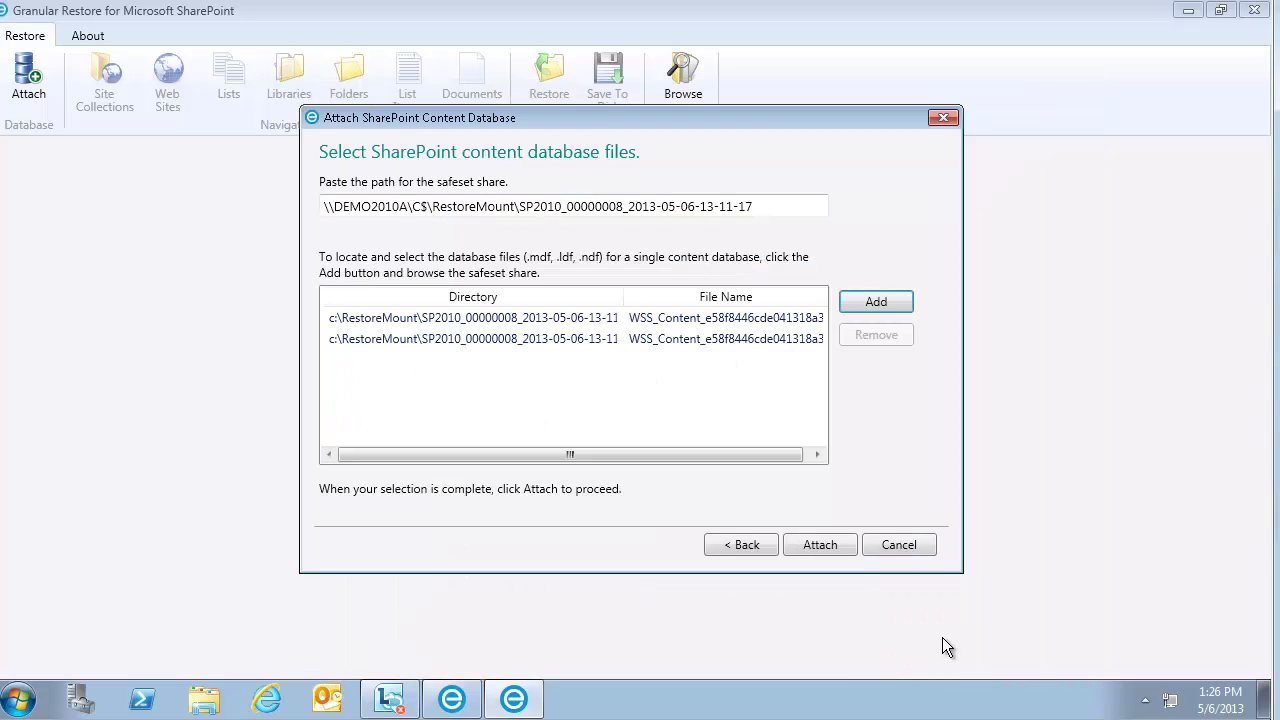
pyautogui.click(819, 544)
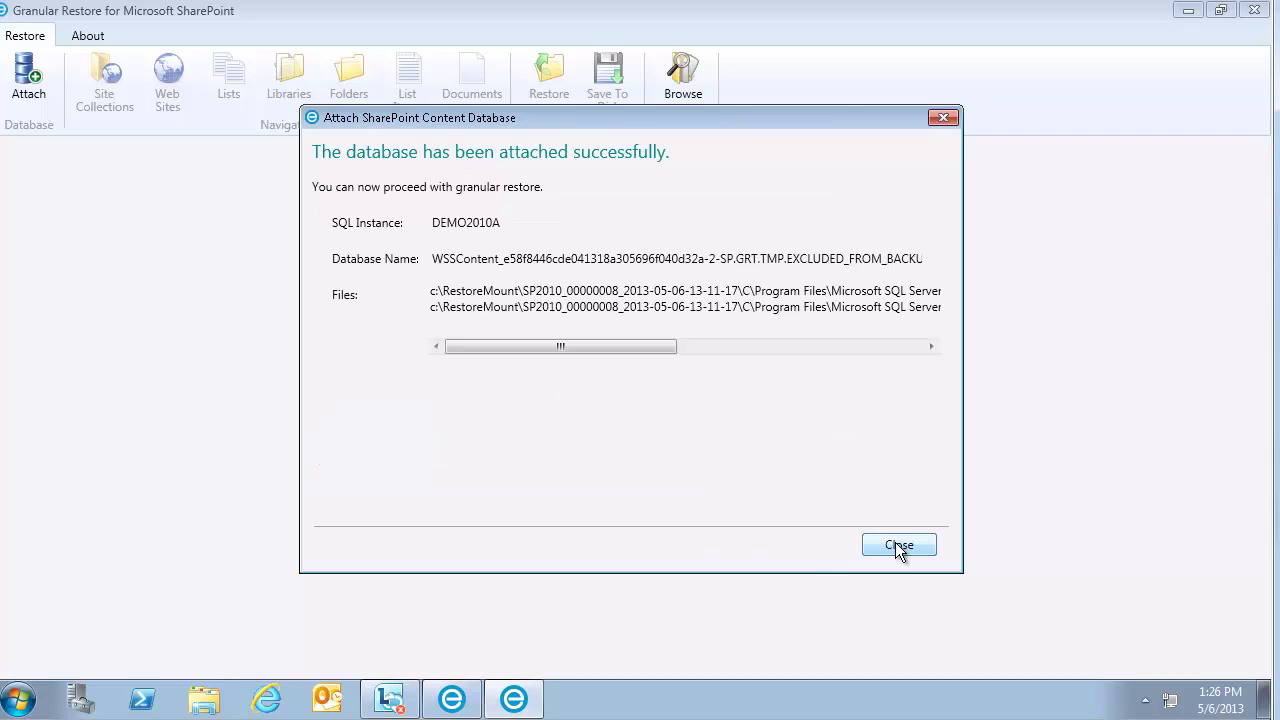
pyautogui.click(898, 545)
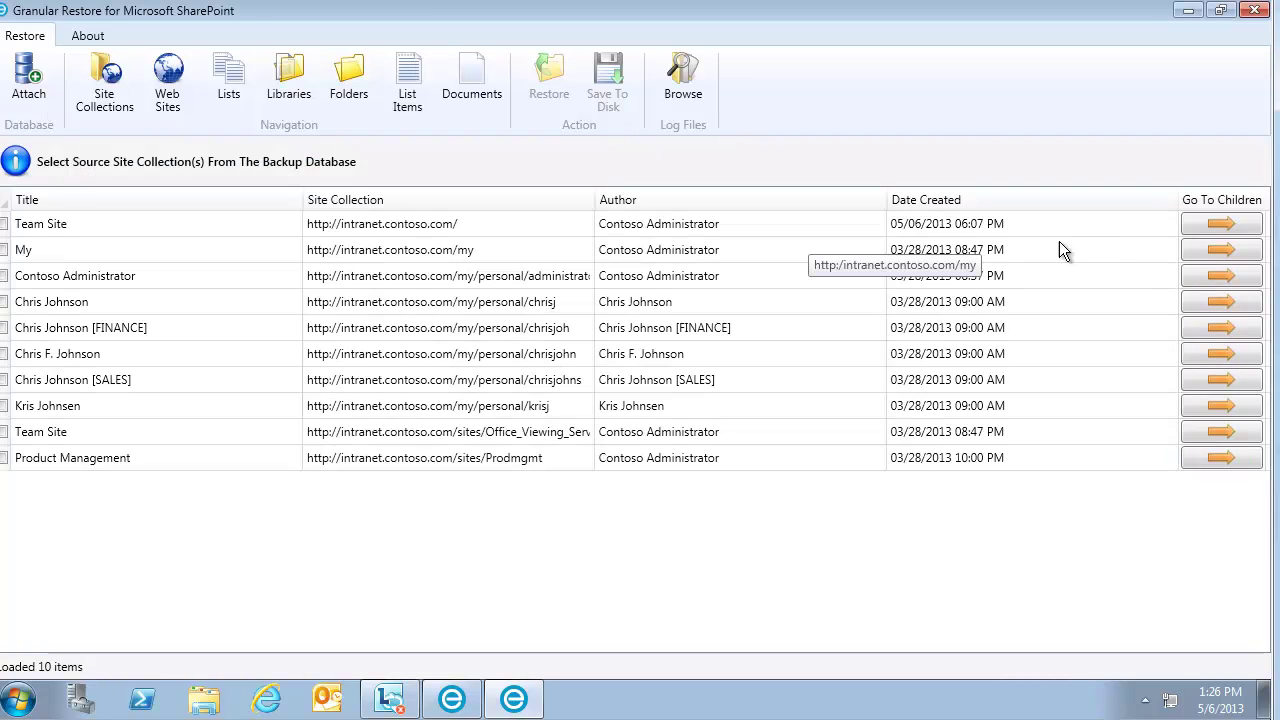
# Drill into the backup from the Team Site collection through the Poduct Mgmt web site to its Announcements list.
pyautogui.click(1204, 227)
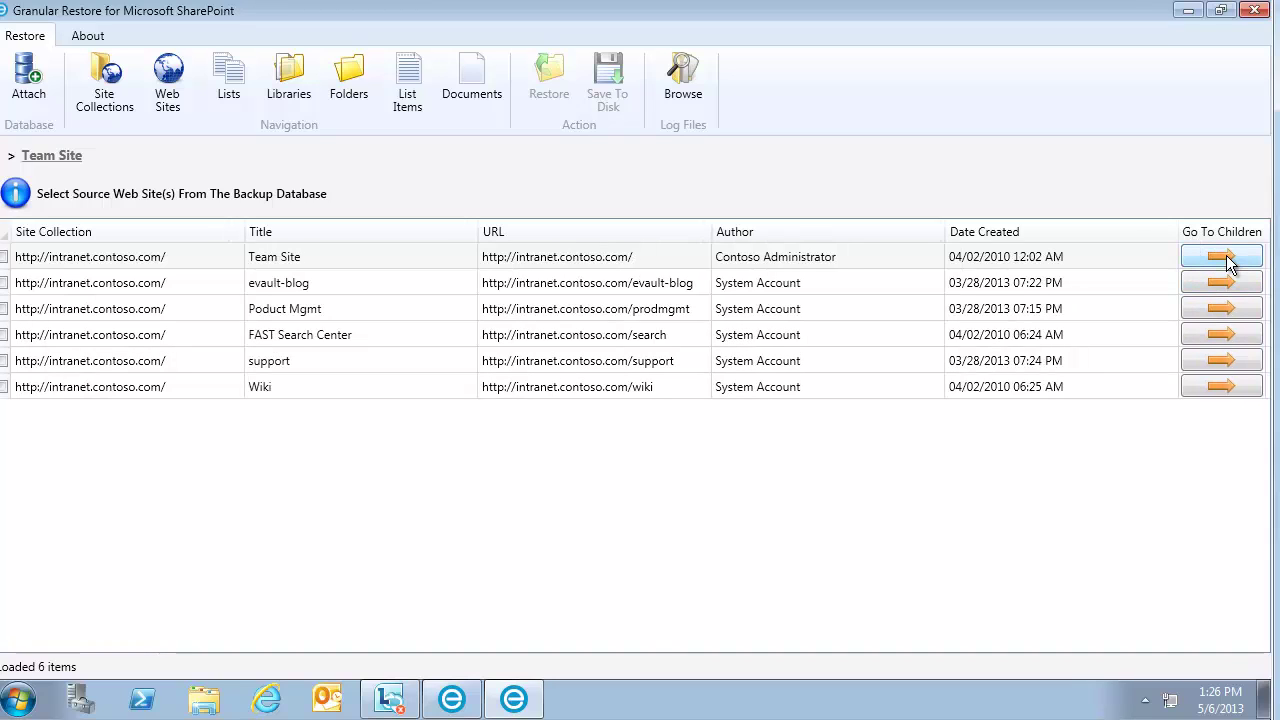
pyautogui.click(1233, 309)
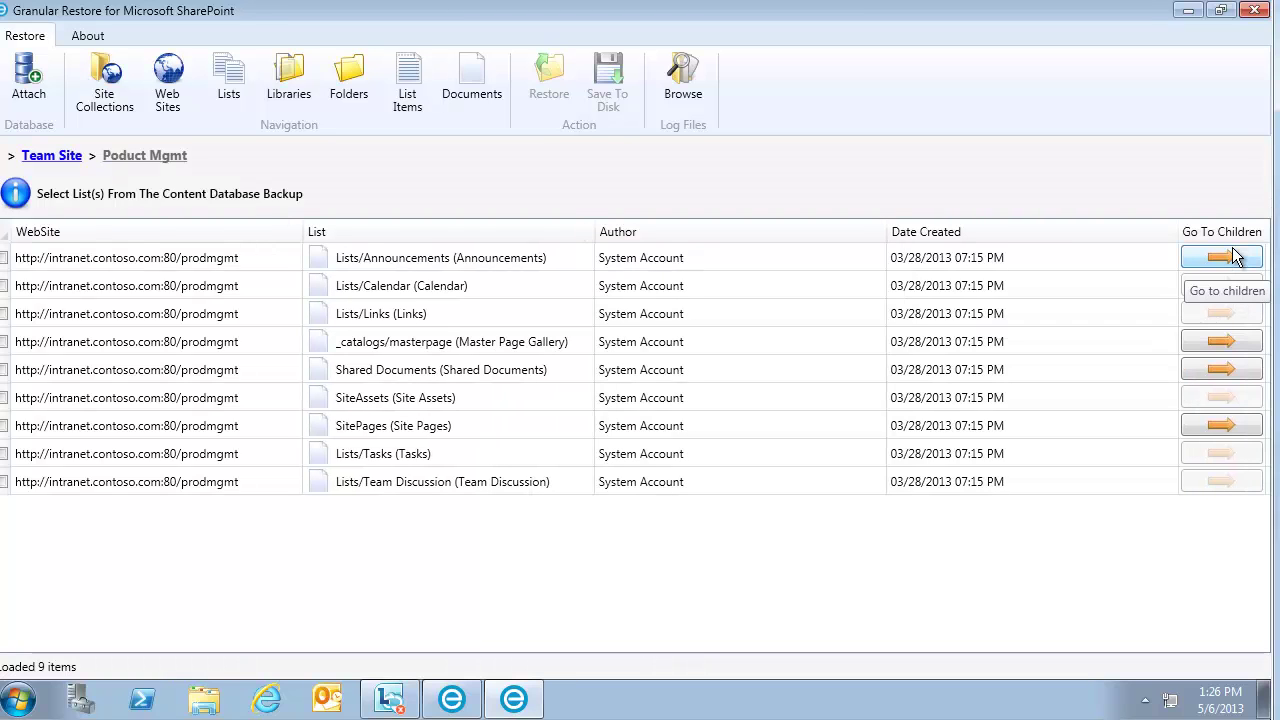
pyautogui.click(1232, 258)
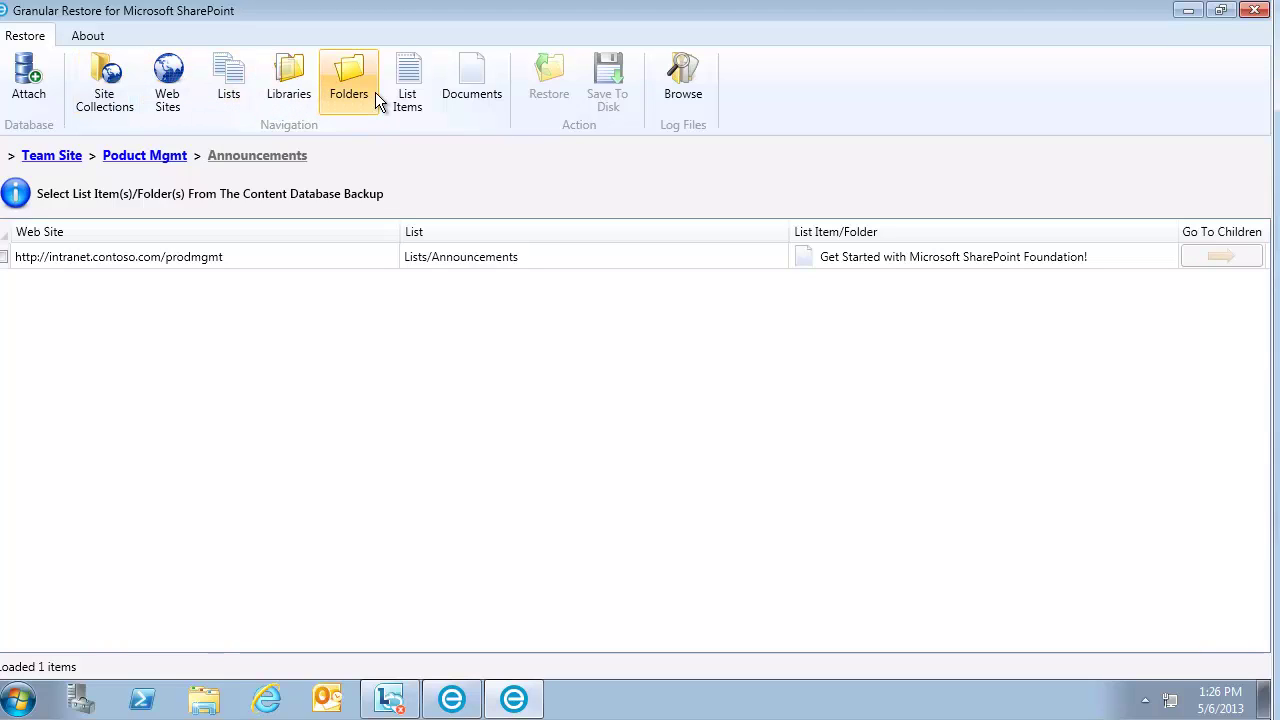
# Display all lists in the content database backup, followed by all list items, and look through them.
pyautogui.click(190, 92)
pyautogui.click(225, 85)
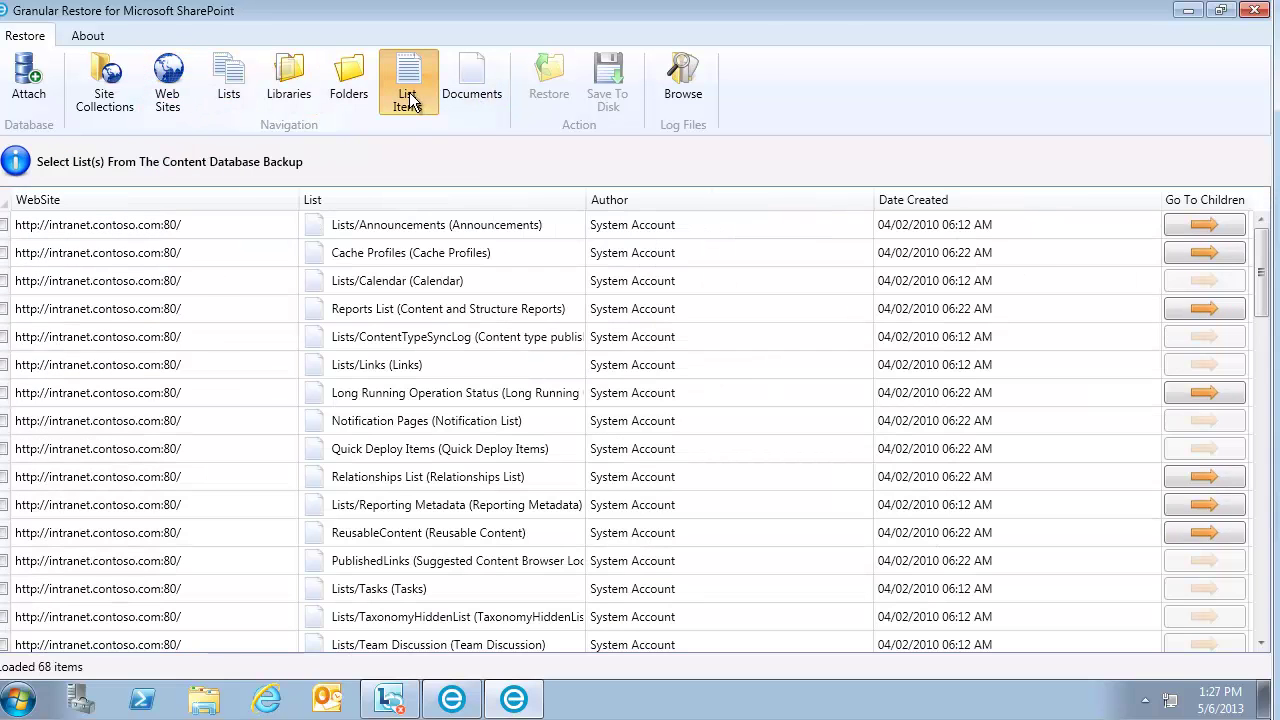
pyautogui.click(408, 97)
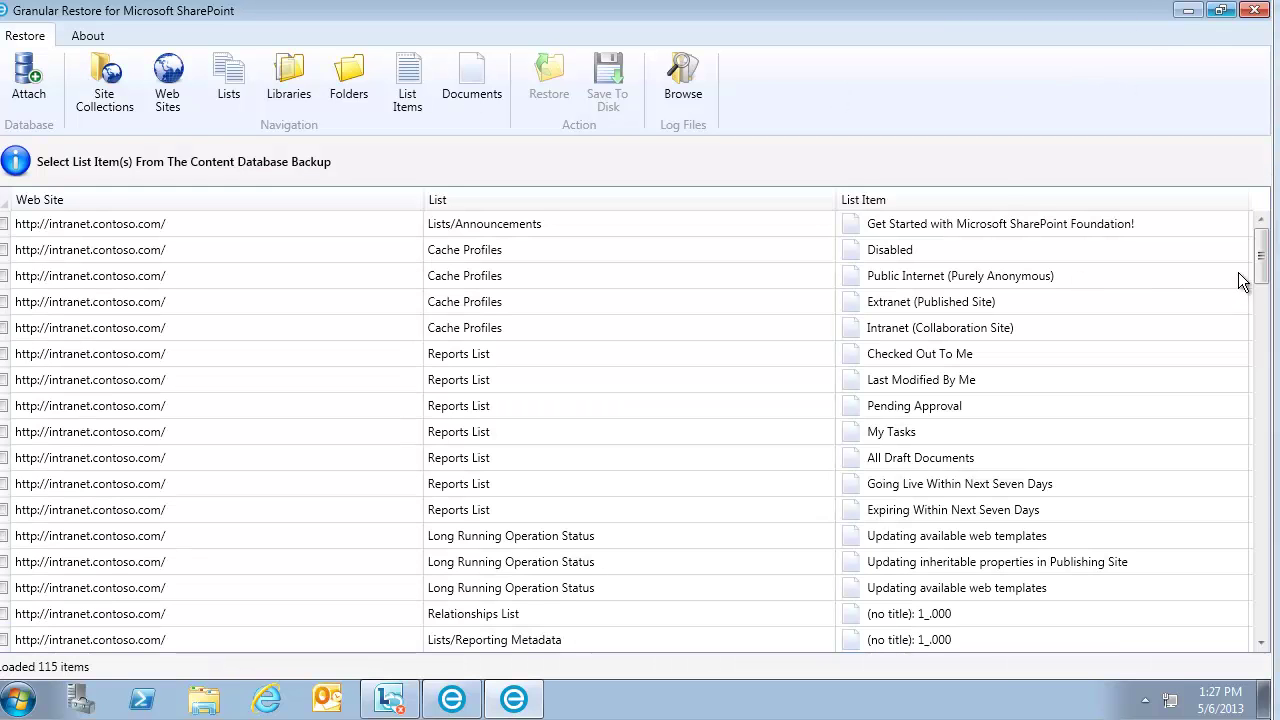
pyautogui.moveTo(1260, 272); pyautogui.dragTo(1251, 240)
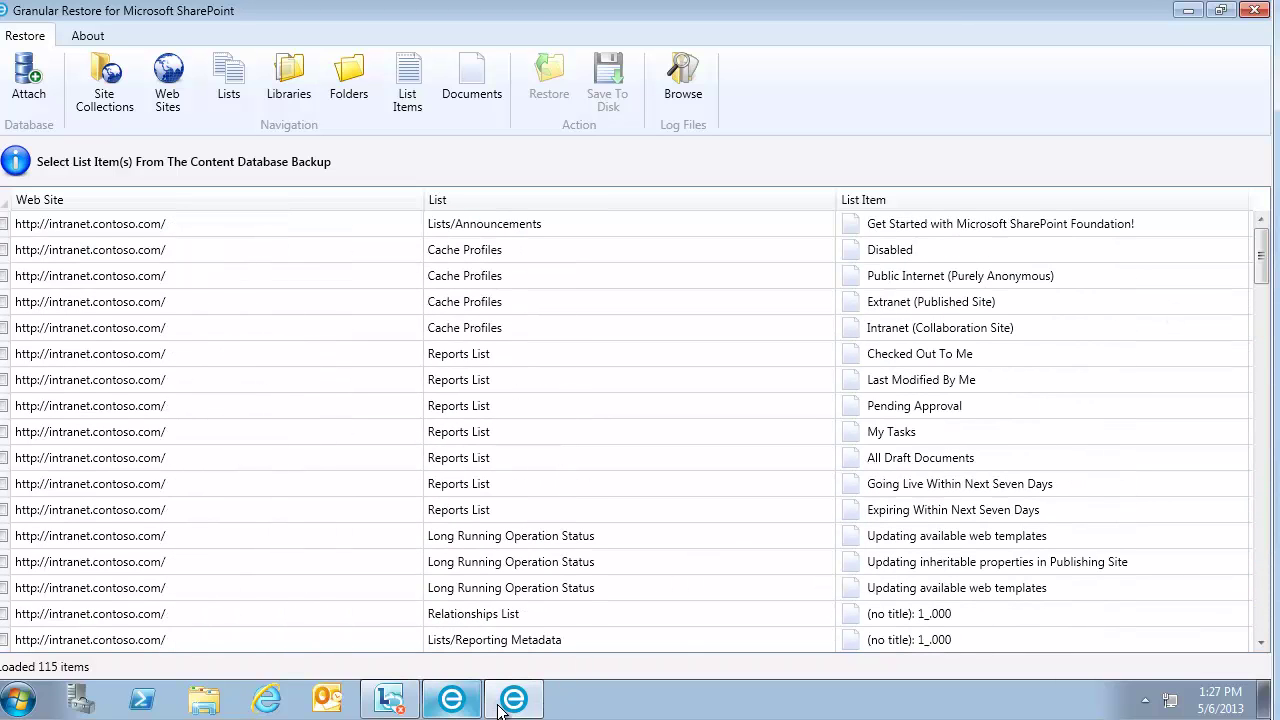
# Switch to the SharePoint Team Site in Internet Explorer and delete Demodoc - 1 and Demodoc - 2 from Shared Documents.
pyautogui.click(262, 700)
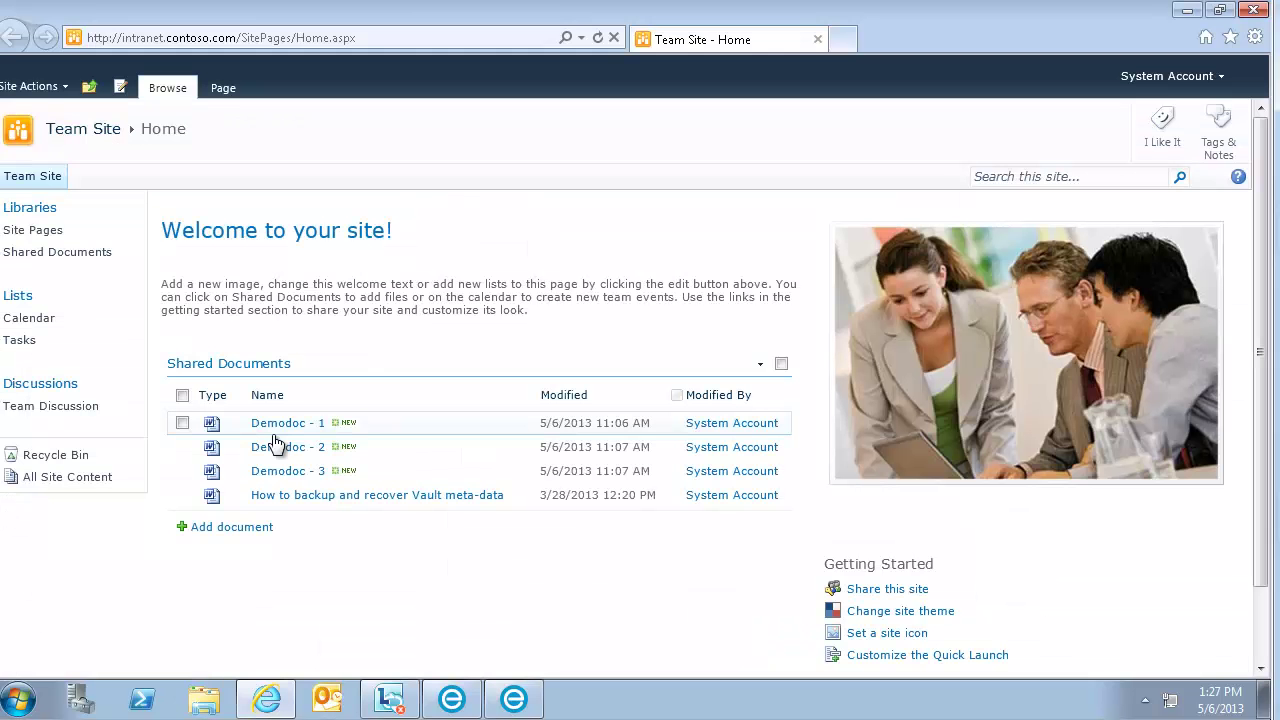
pyautogui.click(278, 428)
pyautogui.click(283, 448)
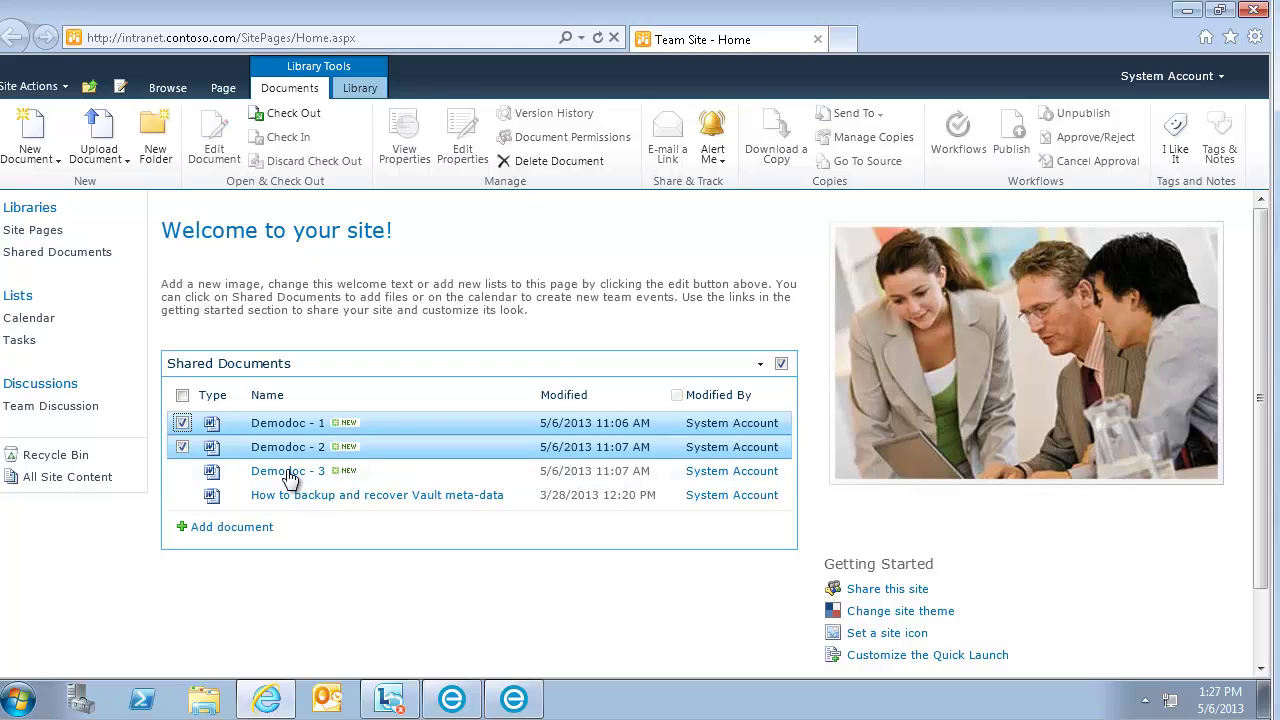
pyautogui.press('Delete')
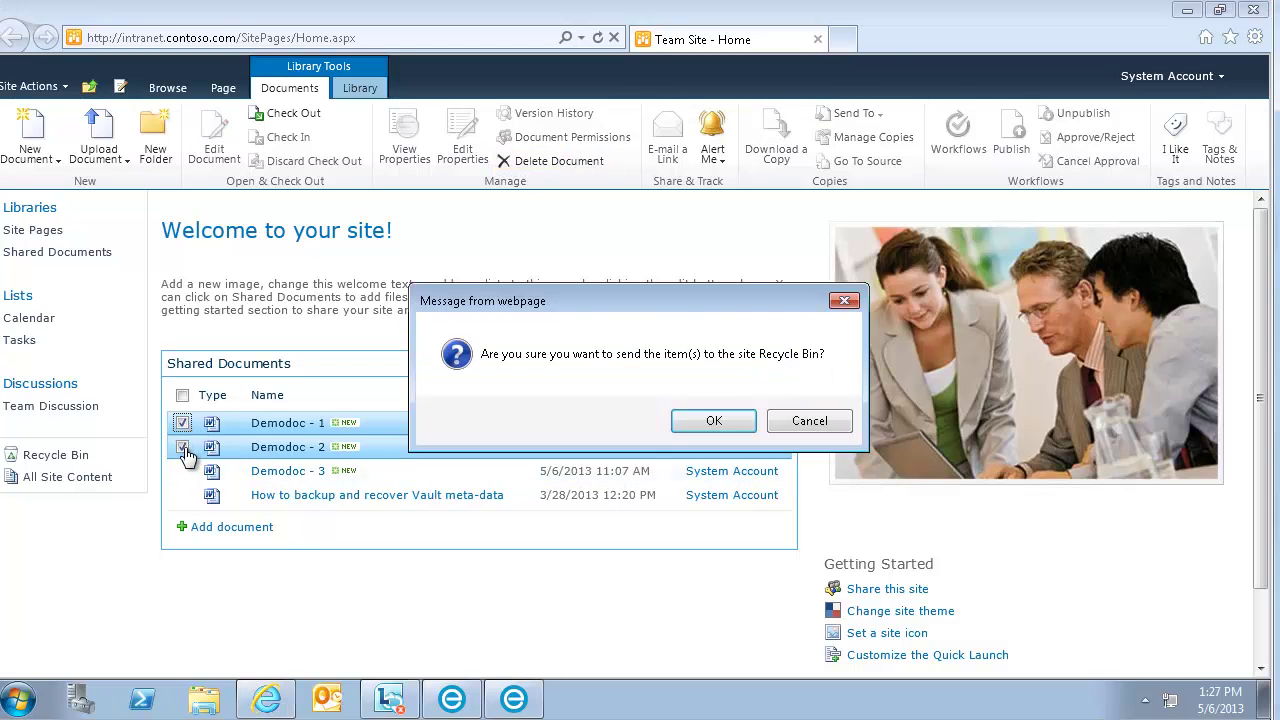
pyautogui.press('Return')
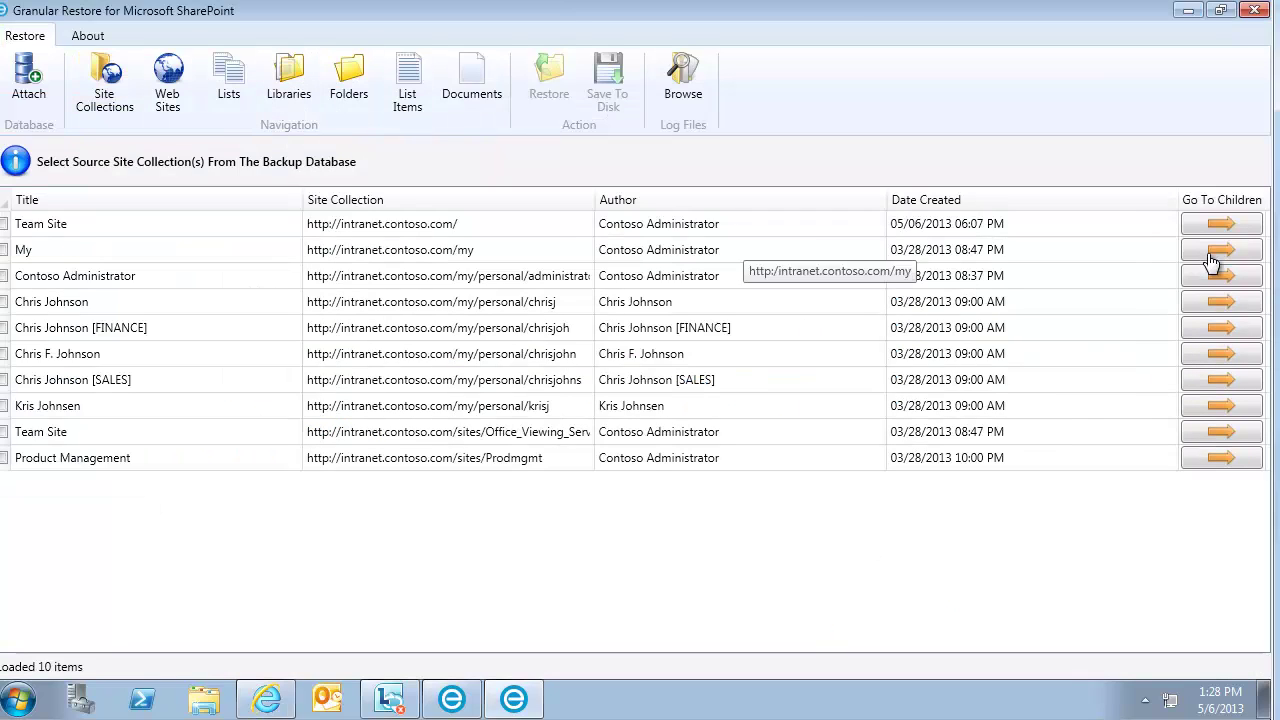
# Drill into the backup from the Team Site collection to its Shared Documents library and select Demodoc - 1 and Demodoc - 2.
pyautogui.click(1212, 262)
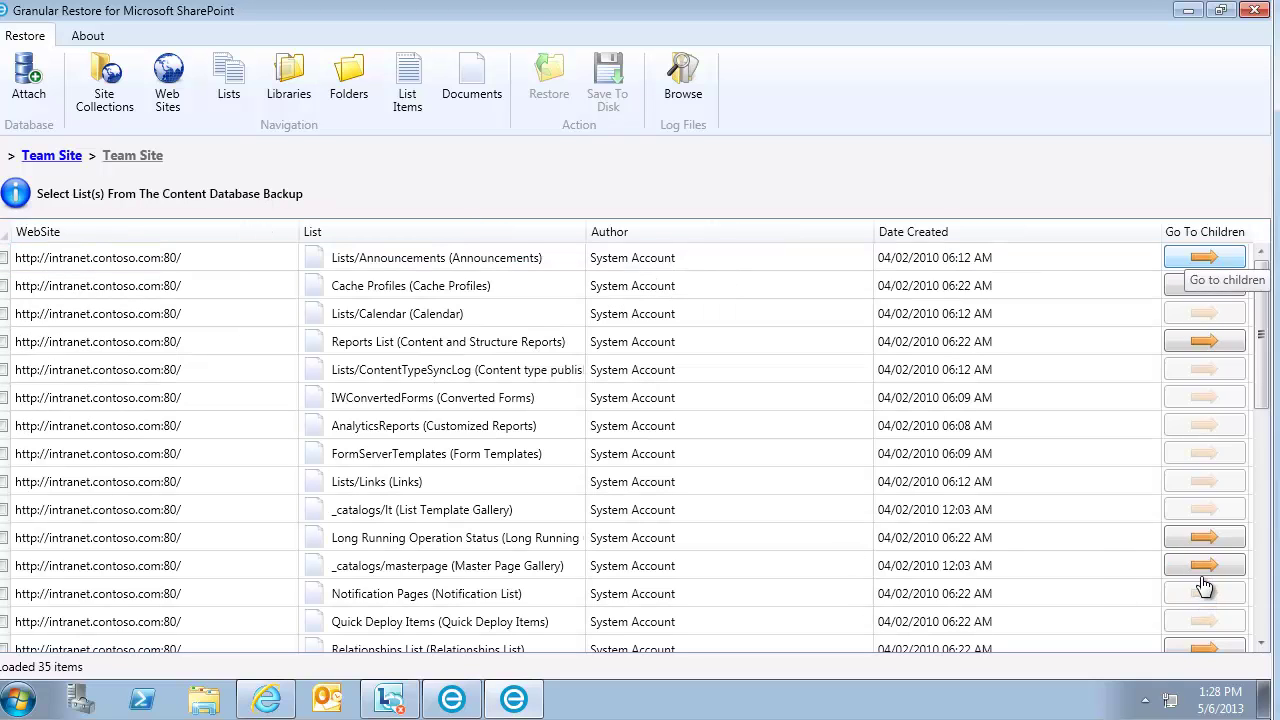
pyautogui.click(1204, 537)
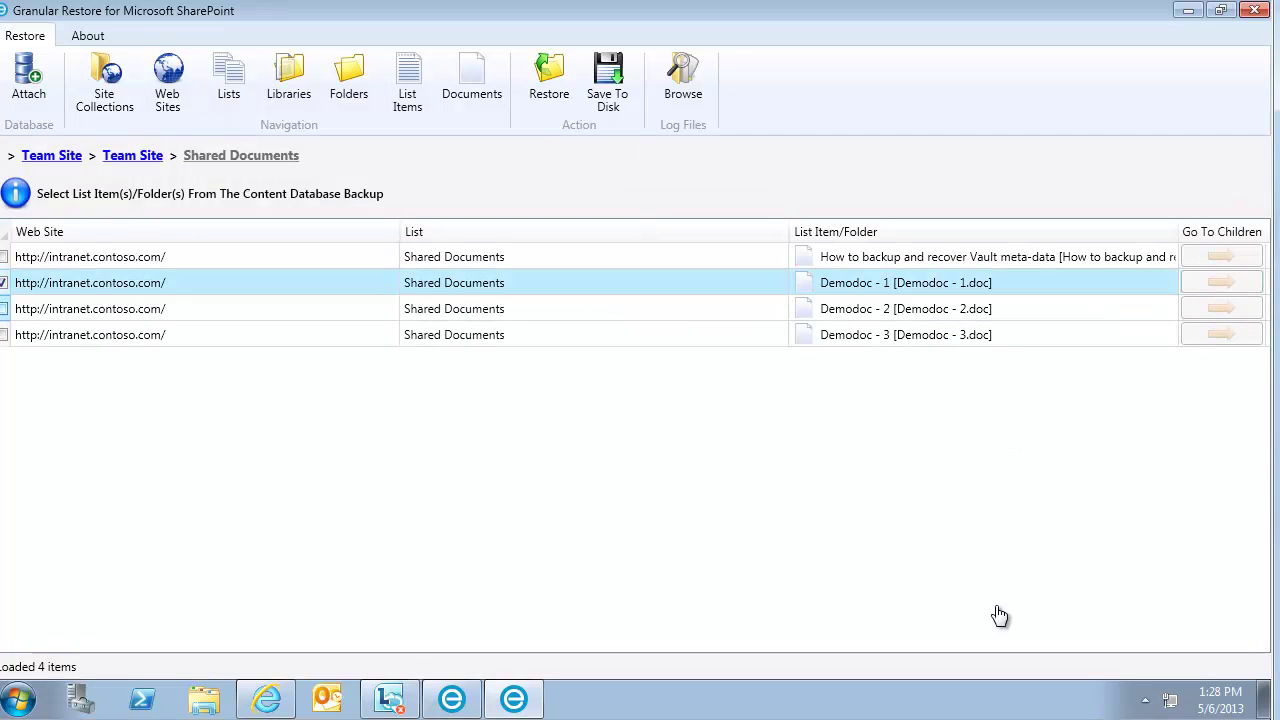
pyautogui.hotkey('shift', 'Down')
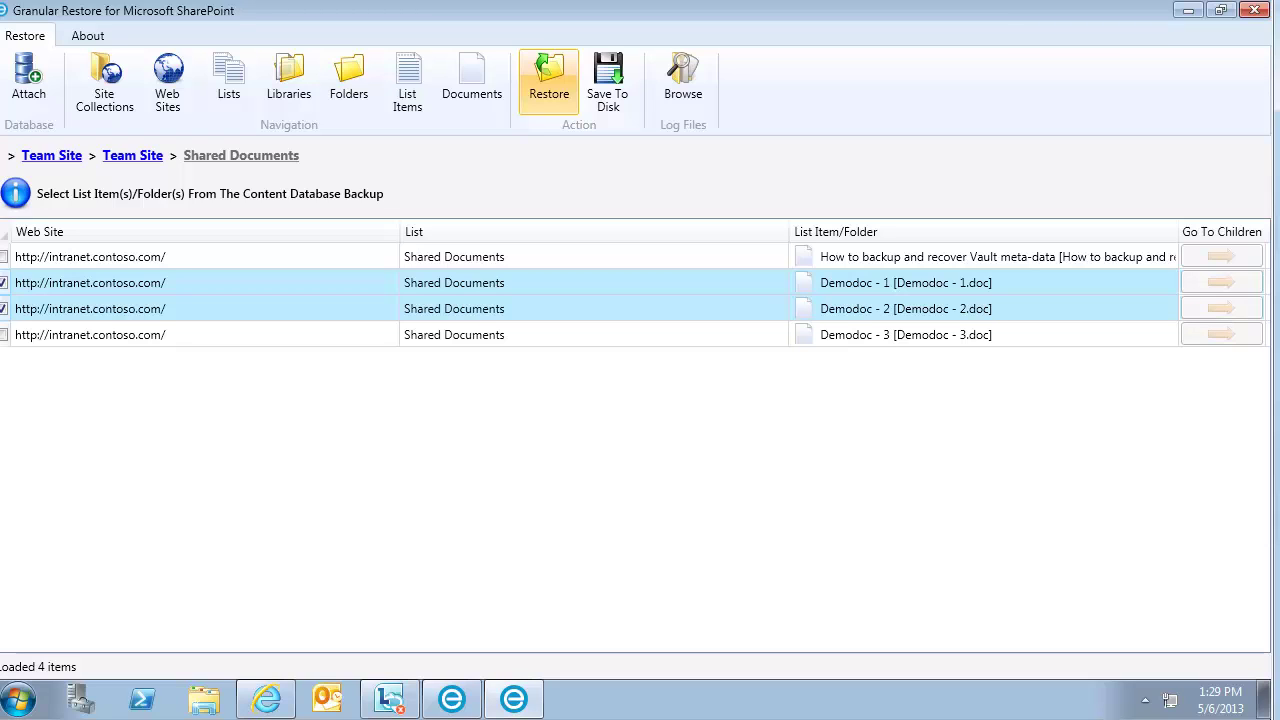
# Restore Demodoc - 1 and Demodoc - 2 to their original Shared Documents location and close the progress information.
pyautogui.click(549, 82)
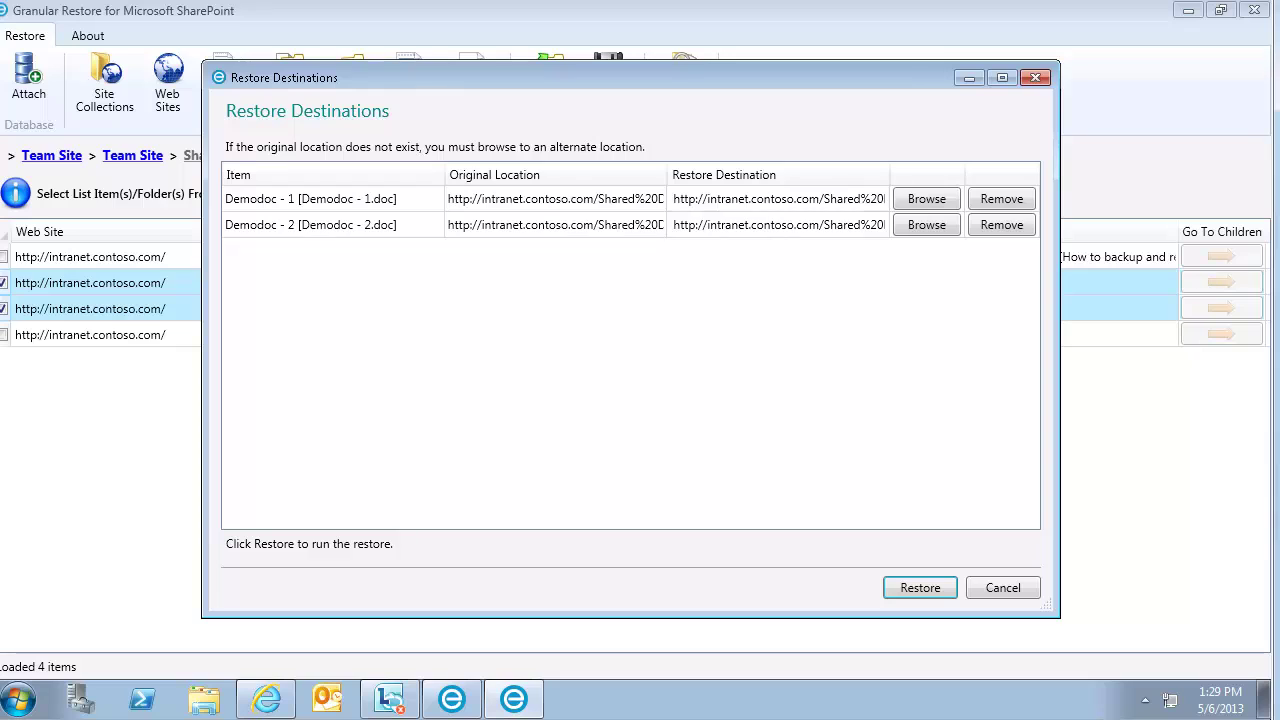
pyautogui.click(920, 587)
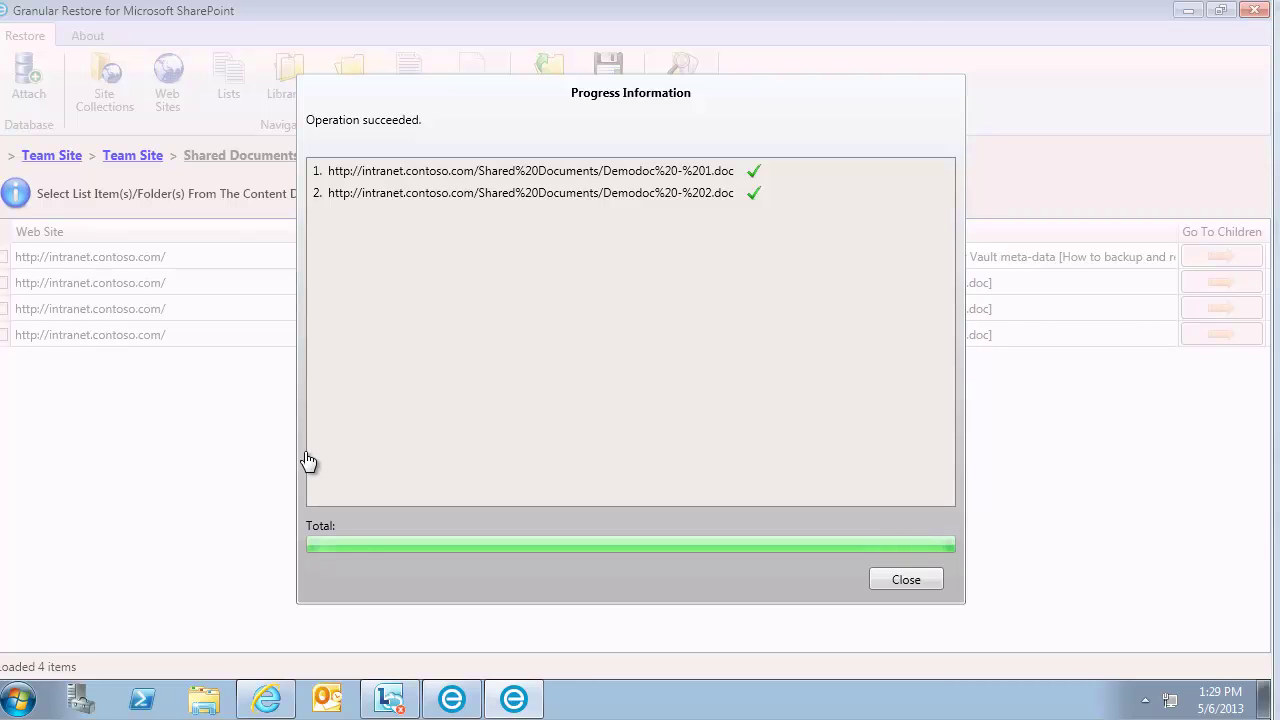
pyautogui.press('Return')
# Switch to the SharePoint Team Site in Internet Explorer and reload its home page to check Shared Documents.
pyautogui.hotkey('alt', 'Tab')
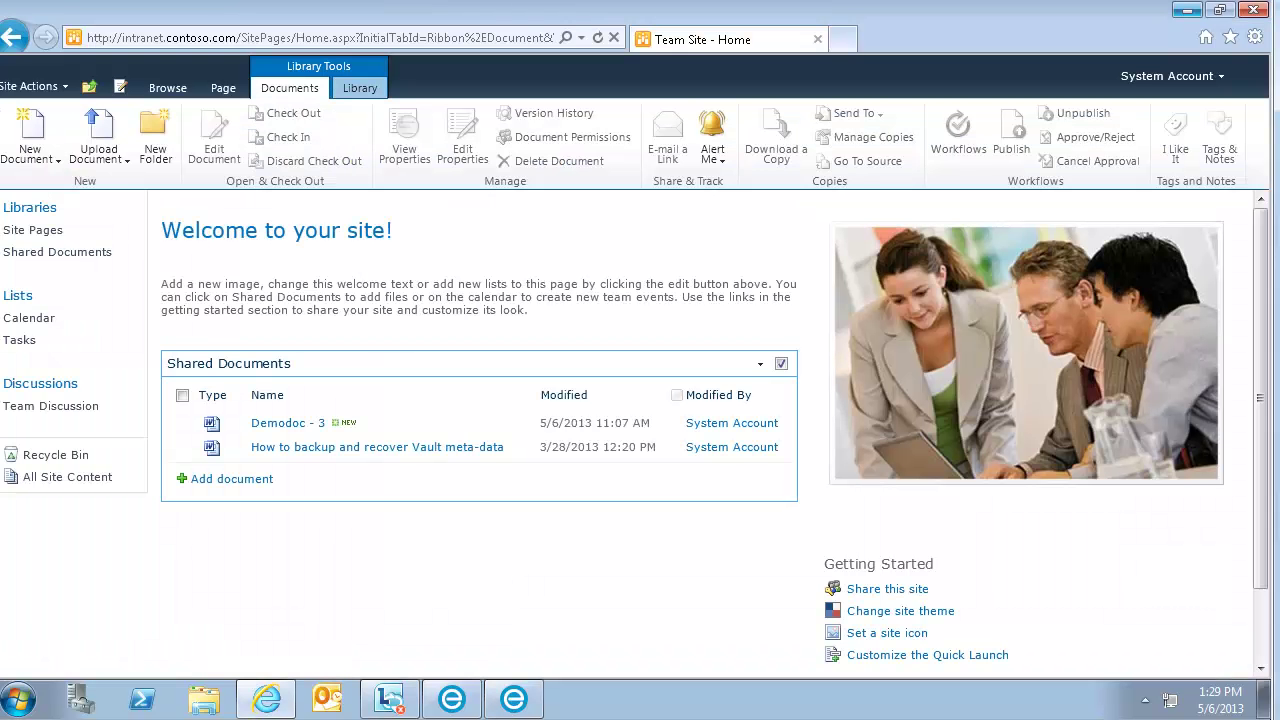
pyautogui.click(358, 38)
pyautogui.press('Return')
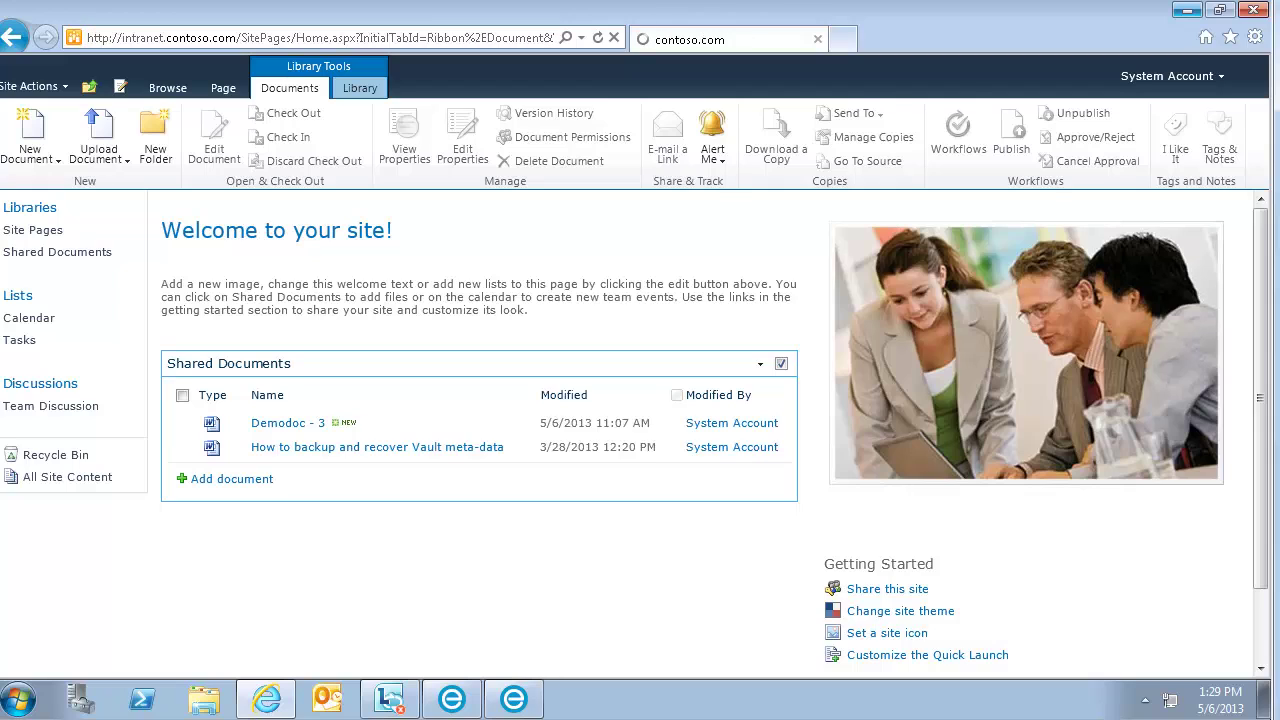